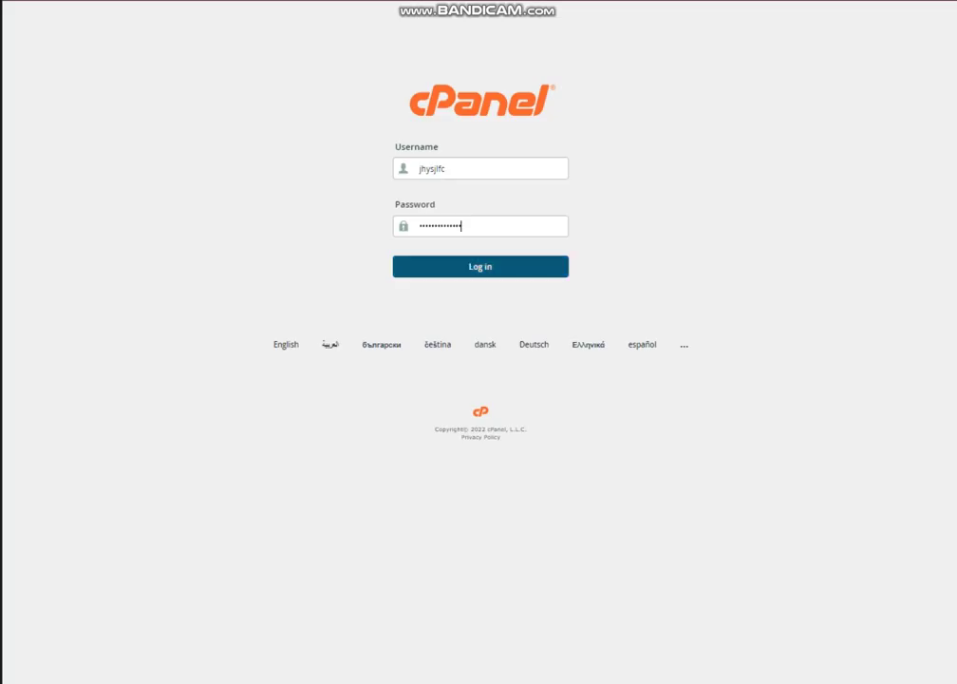
Log in to cPanel and select the primary domain qualityhdmoviestreams.com to copy it
{"action": "key", "text": "Return"}
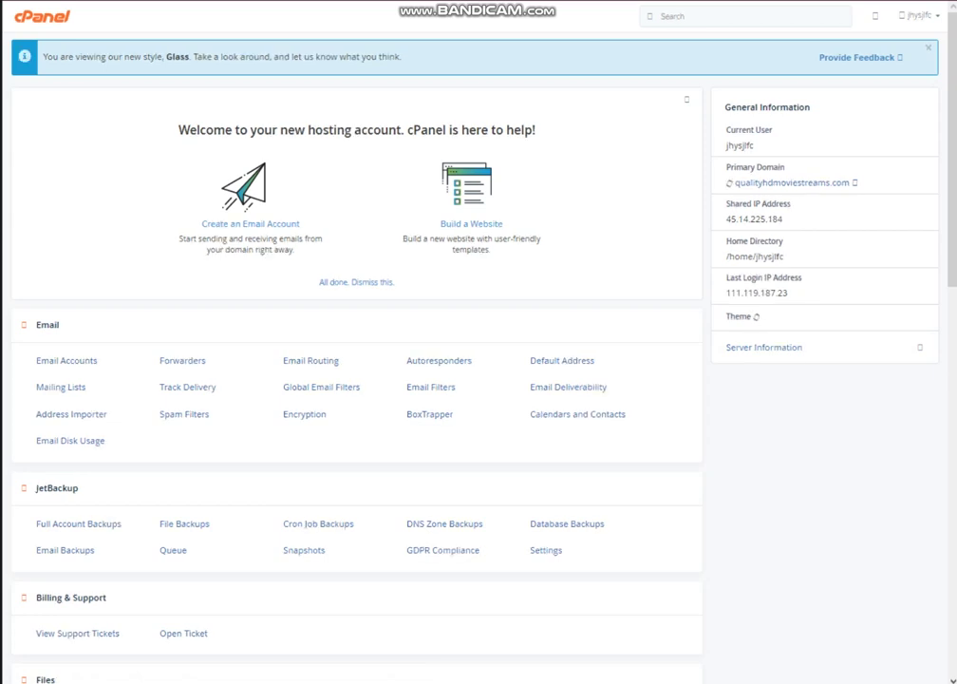
{"action": "left_click_drag", "start_coordinate": [854, 183], "coordinate": [737, 183]}
{"action": "key", "text": "ctrl+c"}
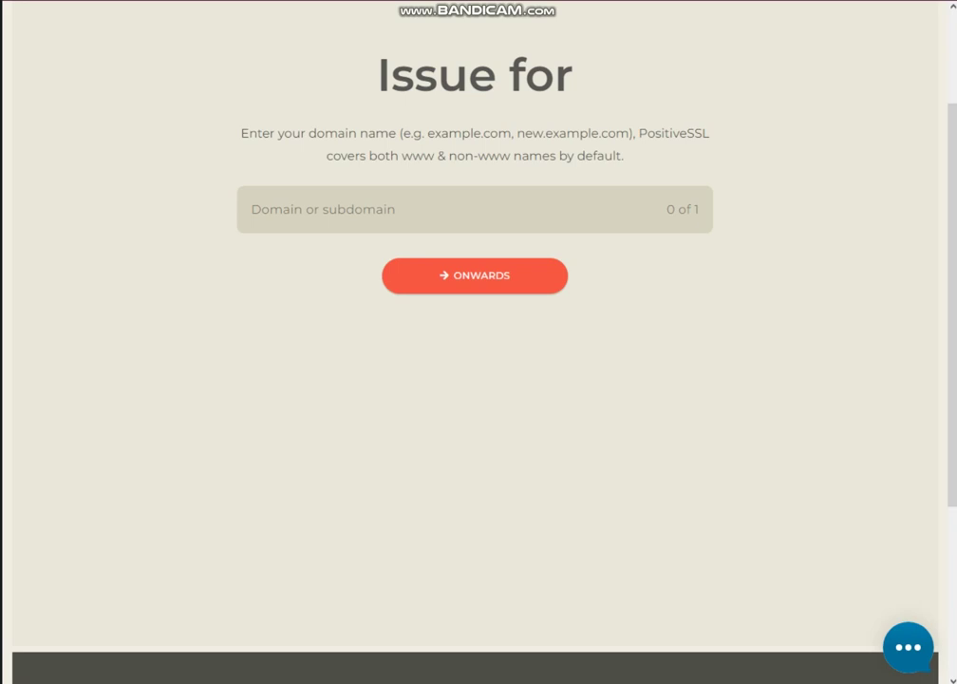
Paste qualityhdmoviestreams.com into the PositiveSSL domain field, continue, and choose Use my CSR
{"action": "right_click", "coordinate": [403, 211]}
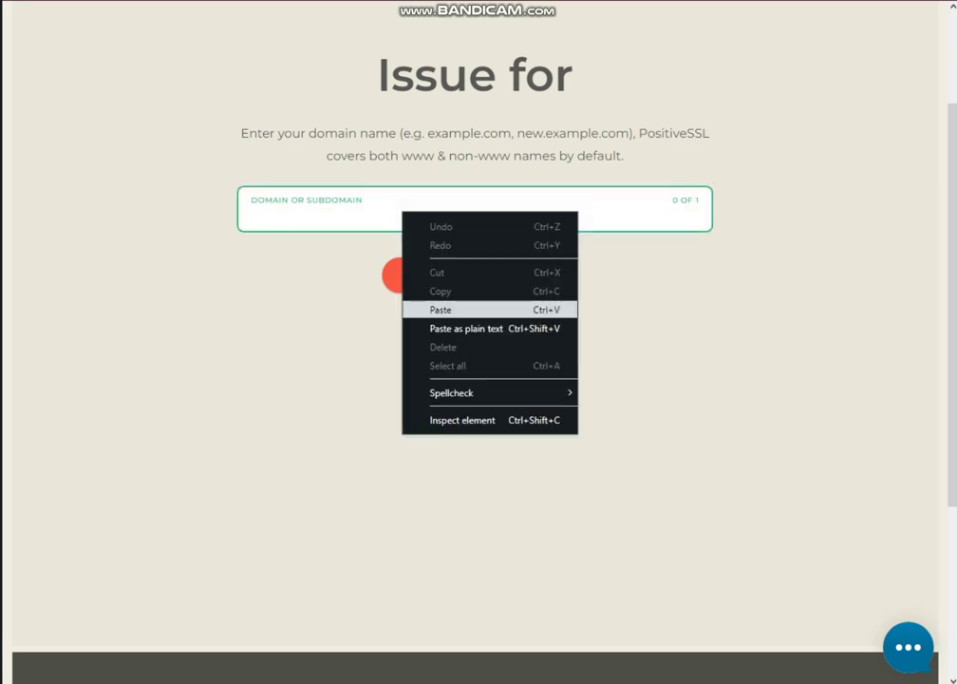
{"action": "left_click", "coordinate": [440, 309]}
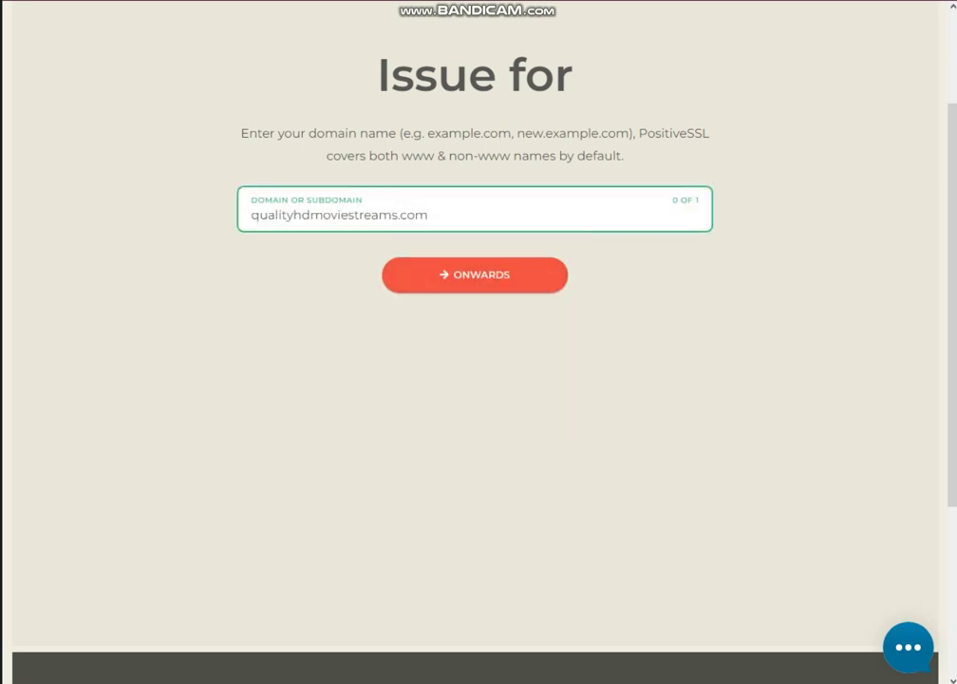
{"action": "key", "text": "Return"}
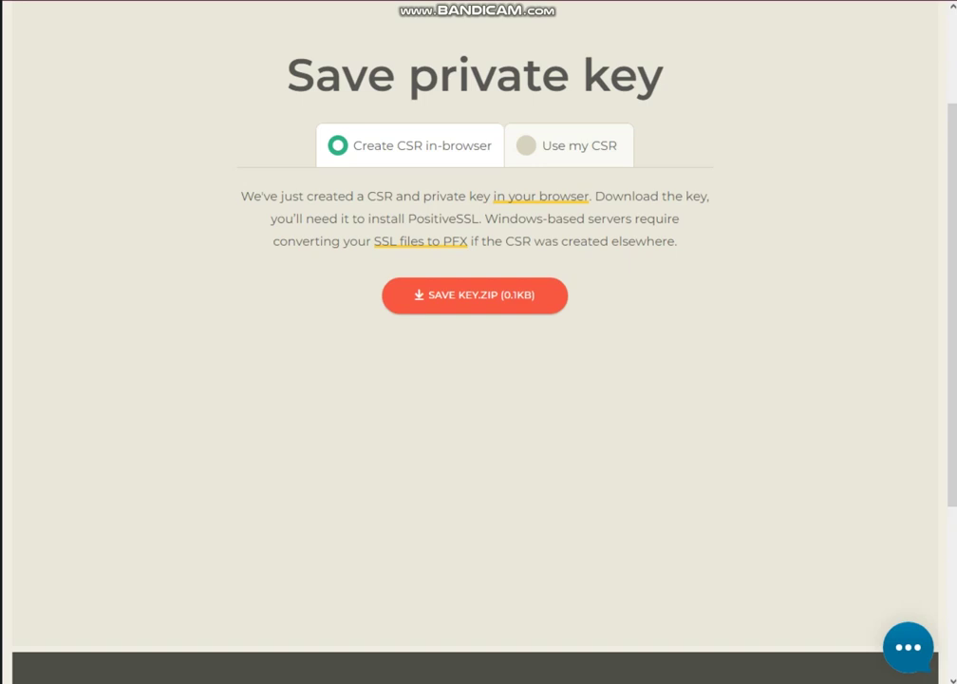
{"action": "left_click", "coordinate": [568, 145]}
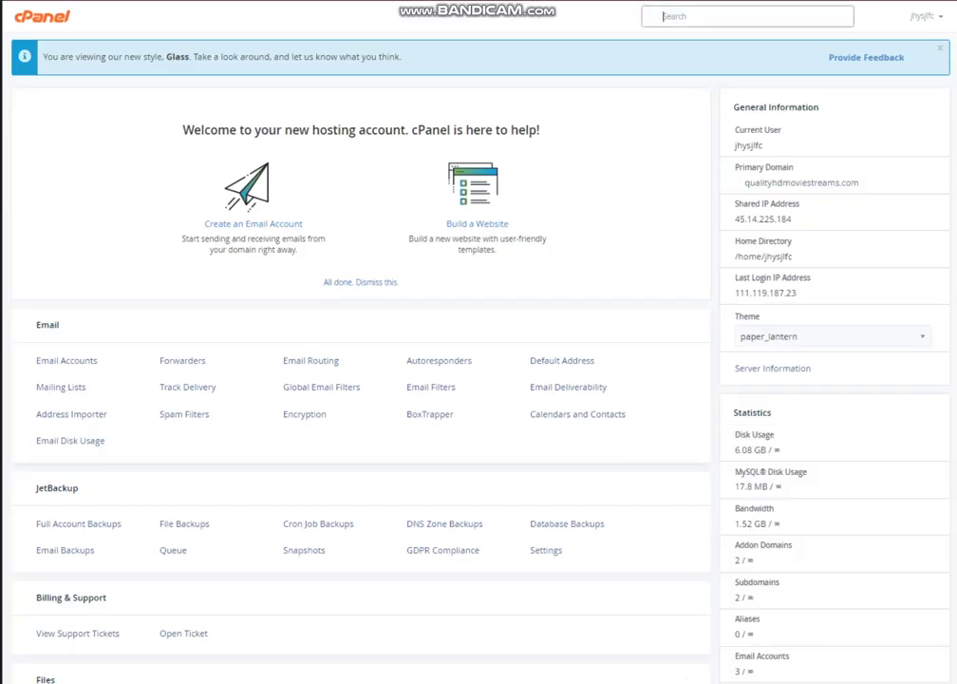
Scroll down to the Security section of the cPanel home page and open SSL/TLS
{"action": "scroll", "coordinate": [566, 437], "scroll_direction": "down", "scroll_amount": 9}
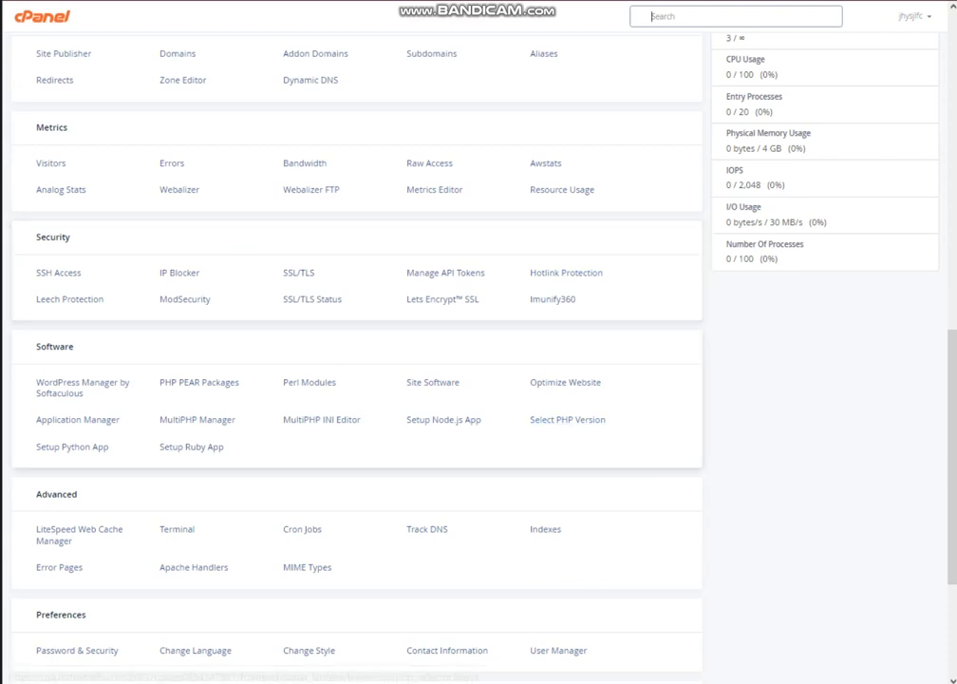
{"action": "scroll", "coordinate": [566, 273], "scroll_direction": "down", "scroll_amount": 3}
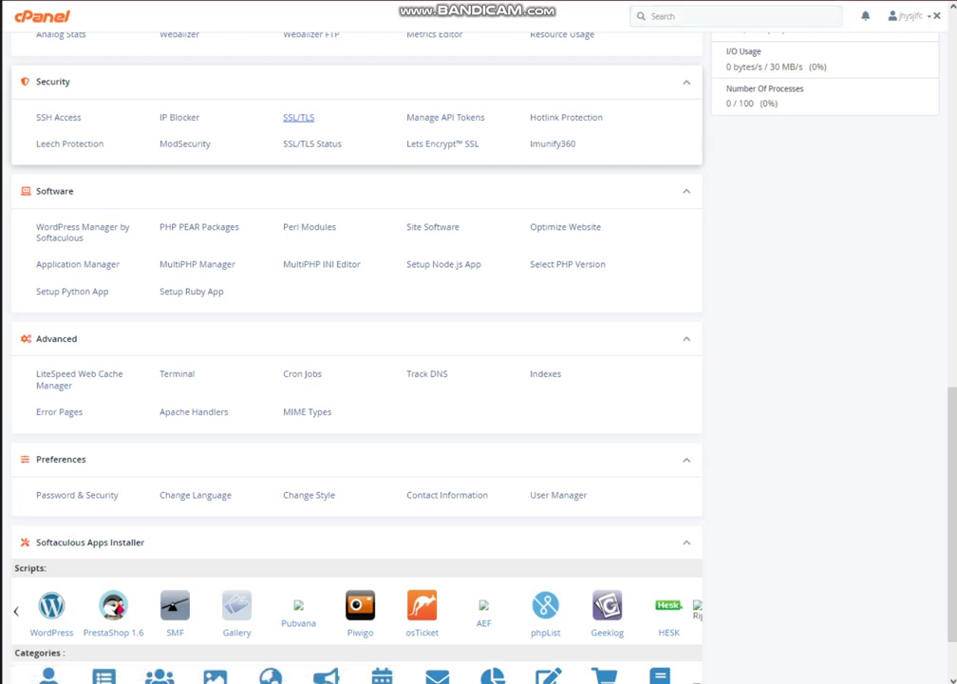
{"action": "left_click", "coordinate": [298, 117]}
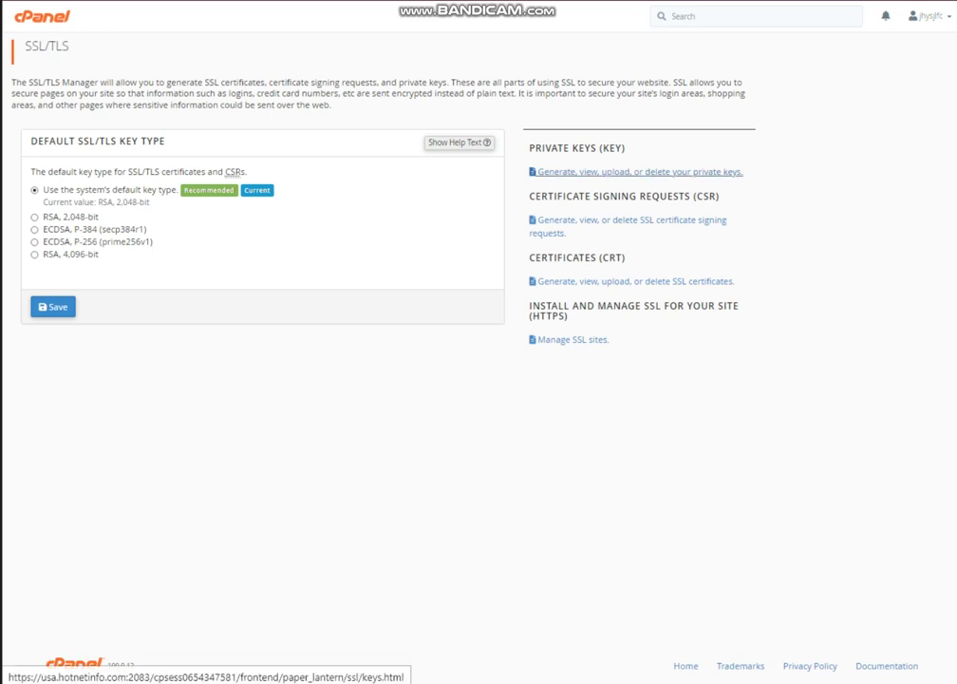
Open 'Generate, view, or delete SSL certificate signing requests' from the SSL/TLS manager
{"action": "left_click", "coordinate": [671, 16]}
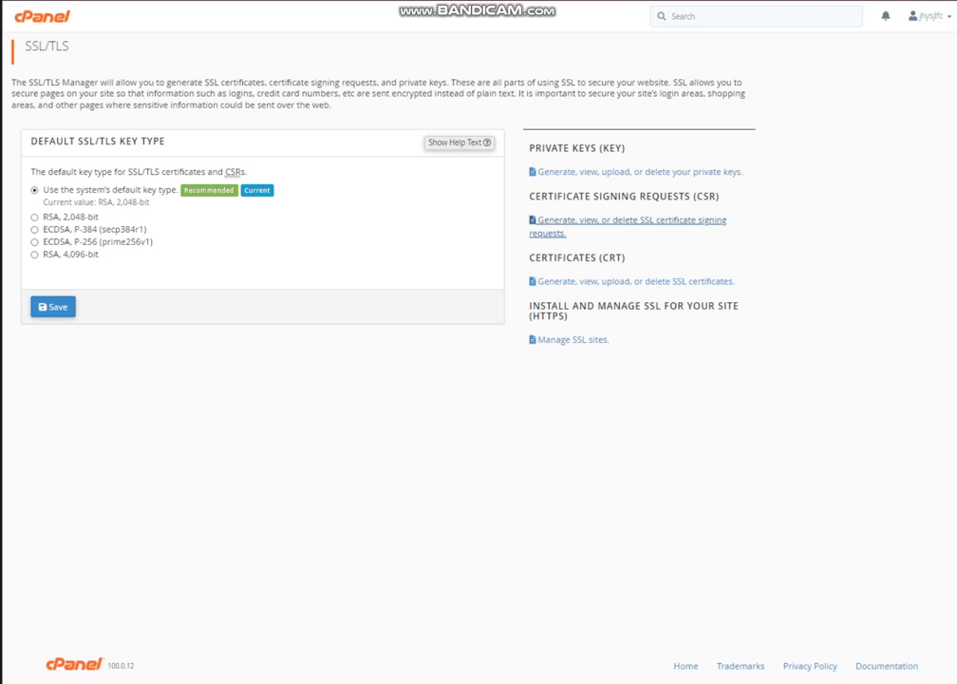
{"action": "left_click", "coordinate": [629, 220]}
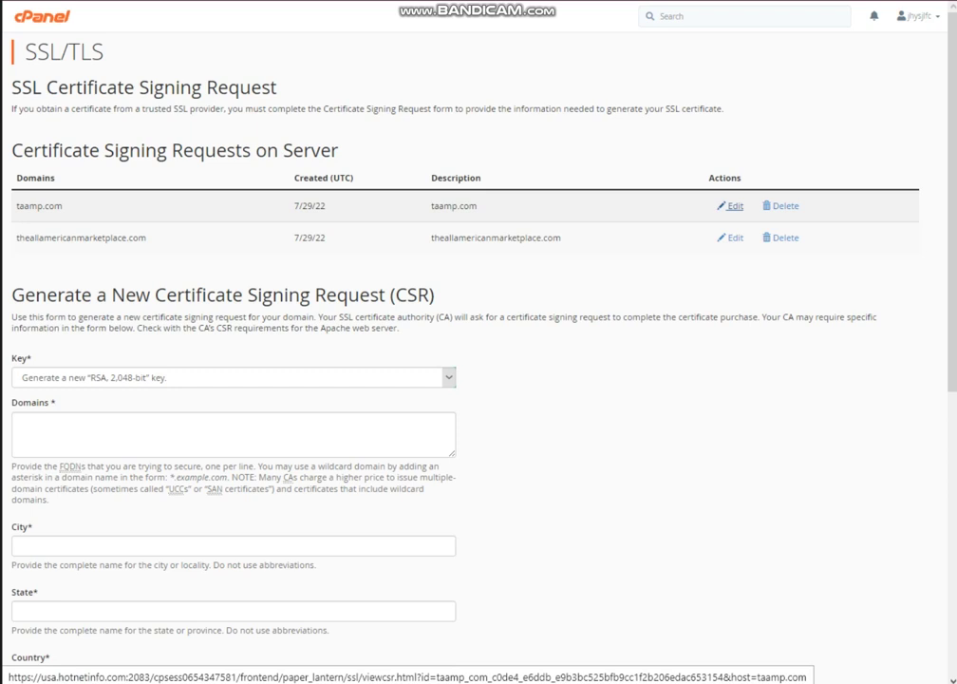
Keep the RSA 2,048-bit key and paste qualityhdmoviestreams.com into the Domains list
{"action": "left_click", "coordinate": [233, 377]}
{"action": "left_click", "coordinate": [104, 391]}
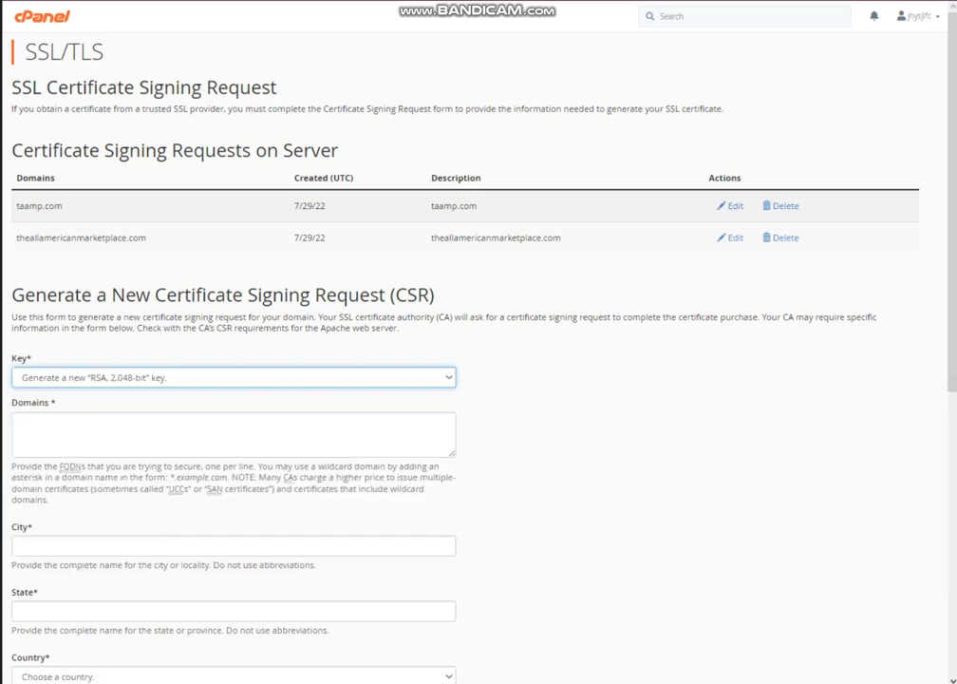
{"action": "scroll", "coordinate": [475, 380], "scroll_direction": "down", "scroll_amount": 1}
{"action": "left_click", "coordinate": [233, 356]}
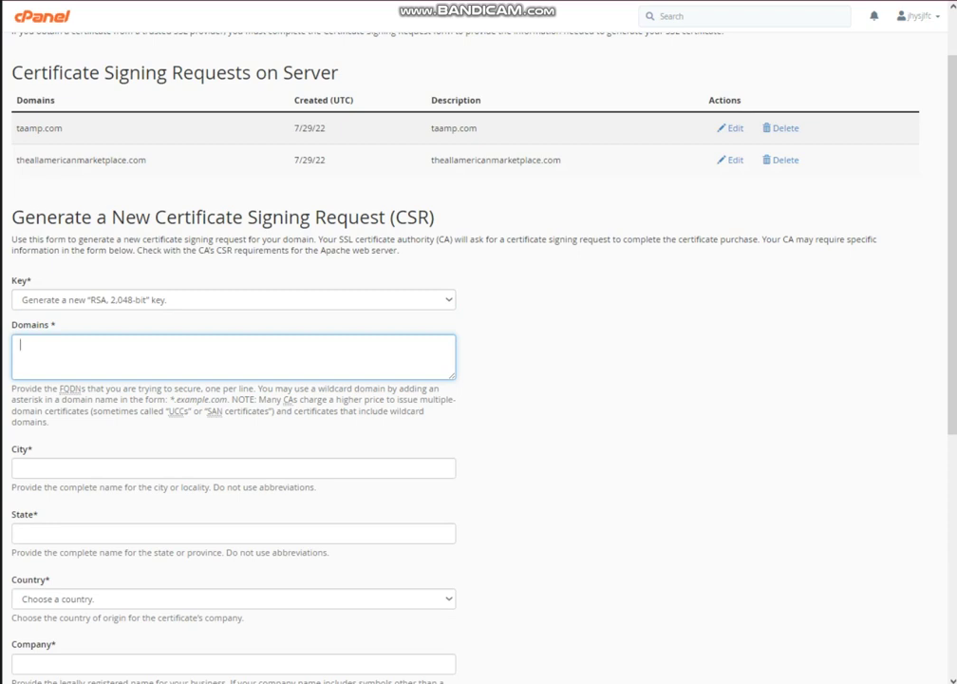
{"action": "key", "text": "ctrl+v"}
Complete the Chicago, Illinois, US, Hd Movies, Movies site details and generate the CSR
{"action": "scroll", "coordinate": [475, 380], "scroll_direction": "down", "scroll_amount": 4}
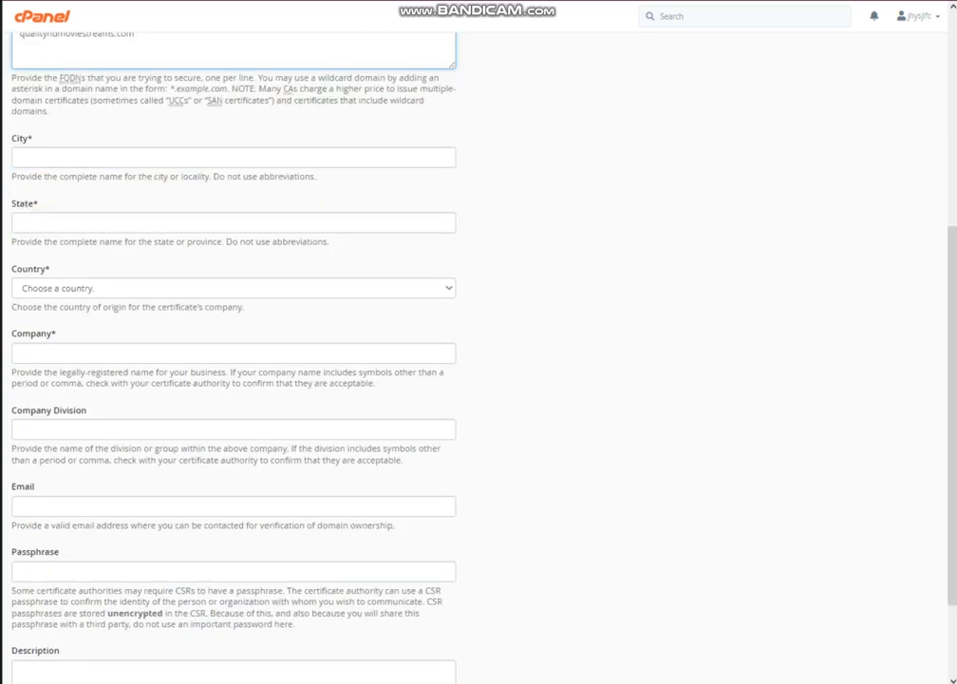
{"action": "scroll", "coordinate": [475, 380], "scroll_direction": "down", "scroll_amount": 2}
{"action": "scroll", "coordinate": [474, 380], "scroll_direction": "up", "scroll_amount": 1}
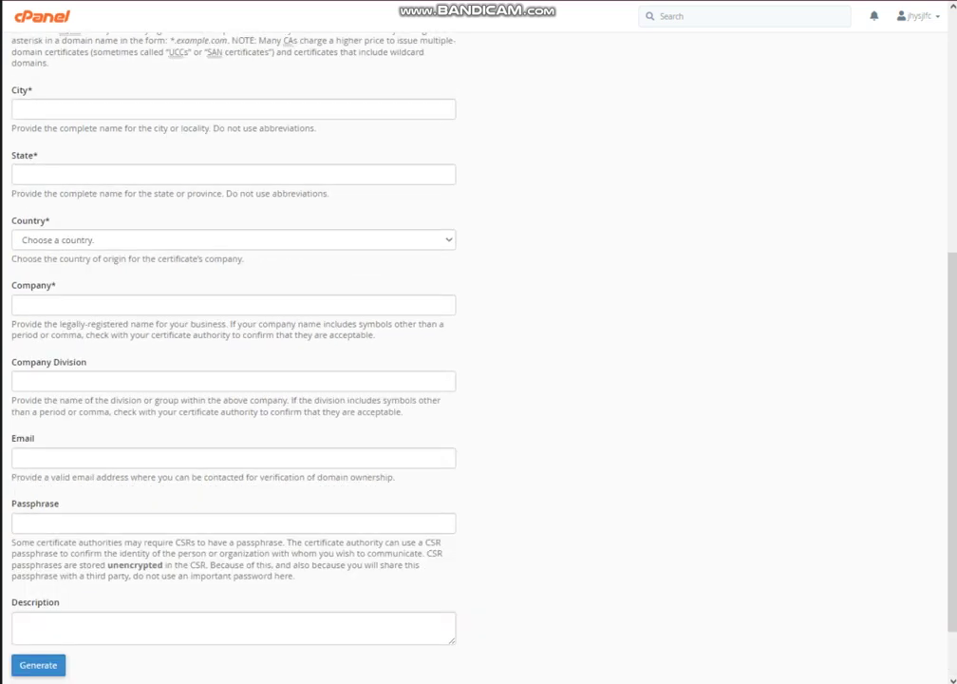
{"action": "scroll", "coordinate": [449, 317], "scroll_direction": "up", "scroll_amount": 1}
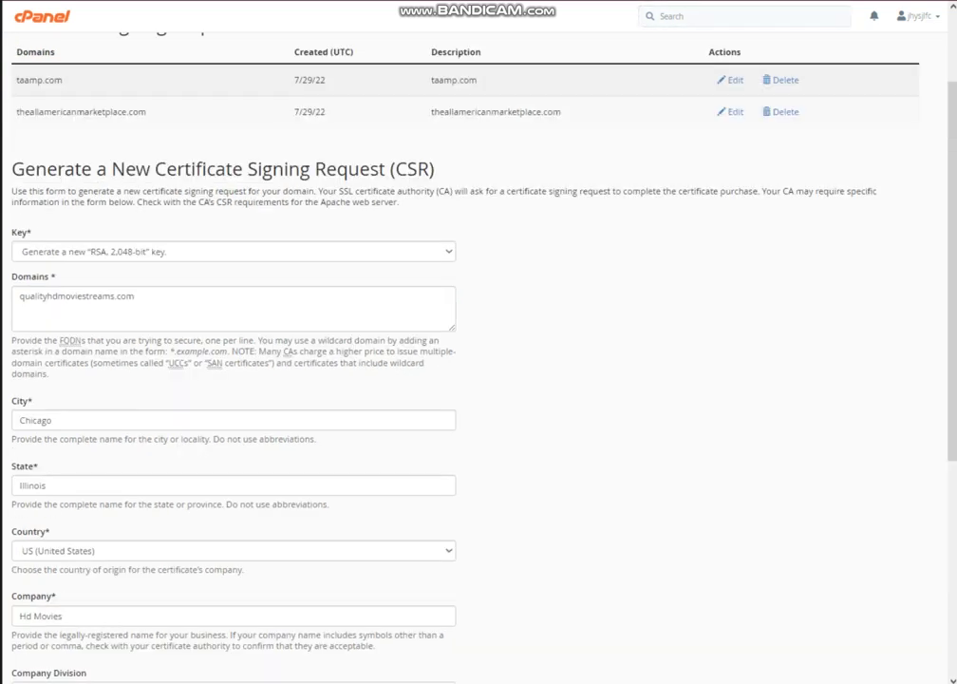
{"action": "scroll", "coordinate": [232, 380], "scroll_direction": "up", "scroll_amount": 1}
{"action": "scroll", "coordinate": [233, 380], "scroll_direction": "down", "scroll_amount": 5}
{"action": "scroll", "coordinate": [232, 379], "scroll_direction": "up", "scroll_amount": 10}
{"action": "scroll", "coordinate": [233, 380], "scroll_direction": "down", "scroll_amount": 10}
{"action": "scroll", "coordinate": [233, 380], "scroll_direction": "up", "scroll_amount": 1}
{"action": "scroll", "coordinate": [232, 380], "scroll_direction": "down", "scroll_amount": 1}
{"action": "scroll", "coordinate": [232, 380], "scroll_direction": "up", "scroll_amount": 1}
{"action": "scroll", "coordinate": [233, 380], "scroll_direction": "up", "scroll_amount": 5}
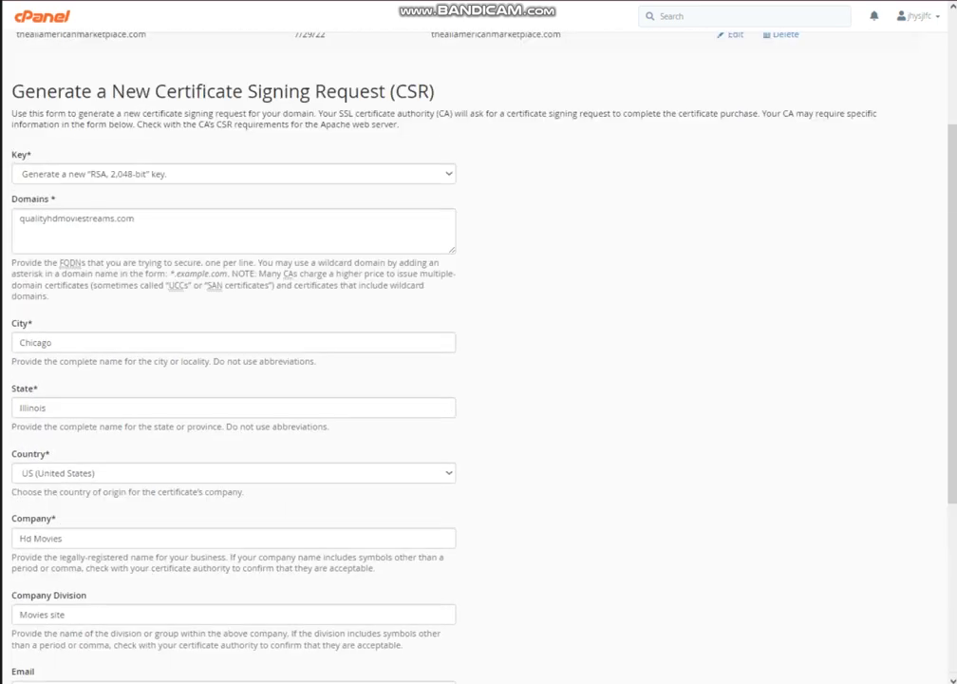
{"action": "scroll", "coordinate": [232, 380], "scroll_direction": "down", "scroll_amount": 6}
{"action": "left_click", "coordinate": [38, 587]}
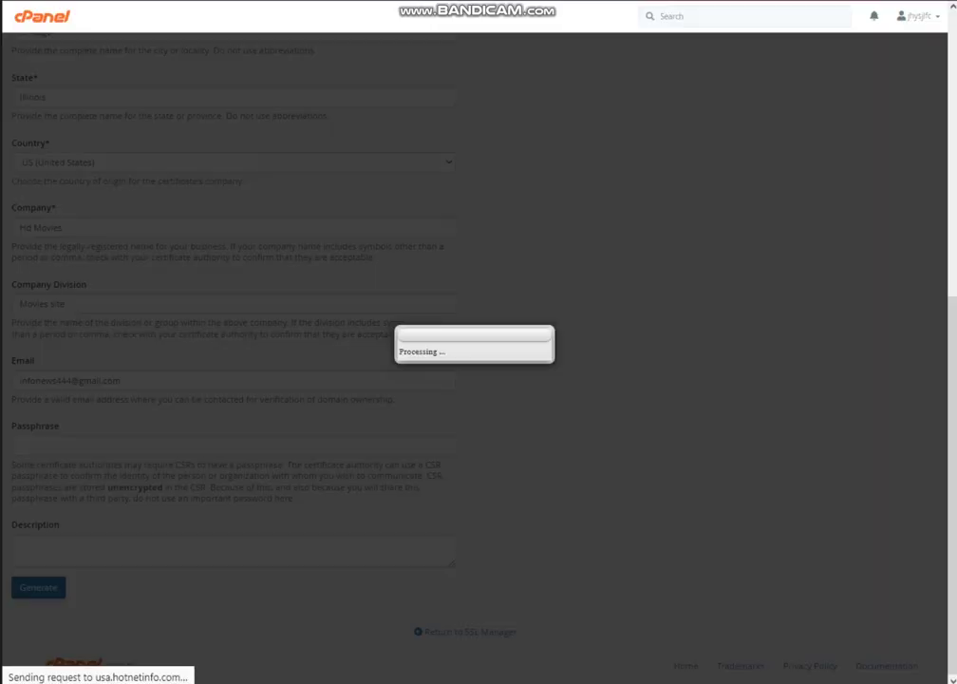
Select and copy the encoded CSR text from cPanel's generated CSR page
{"action": "scroll", "coordinate": [232, 380], "scroll_direction": "up", "scroll_amount": 10}
{"action": "scroll", "coordinate": [232, 380], "scroll_direction": "down", "scroll_amount": 10}
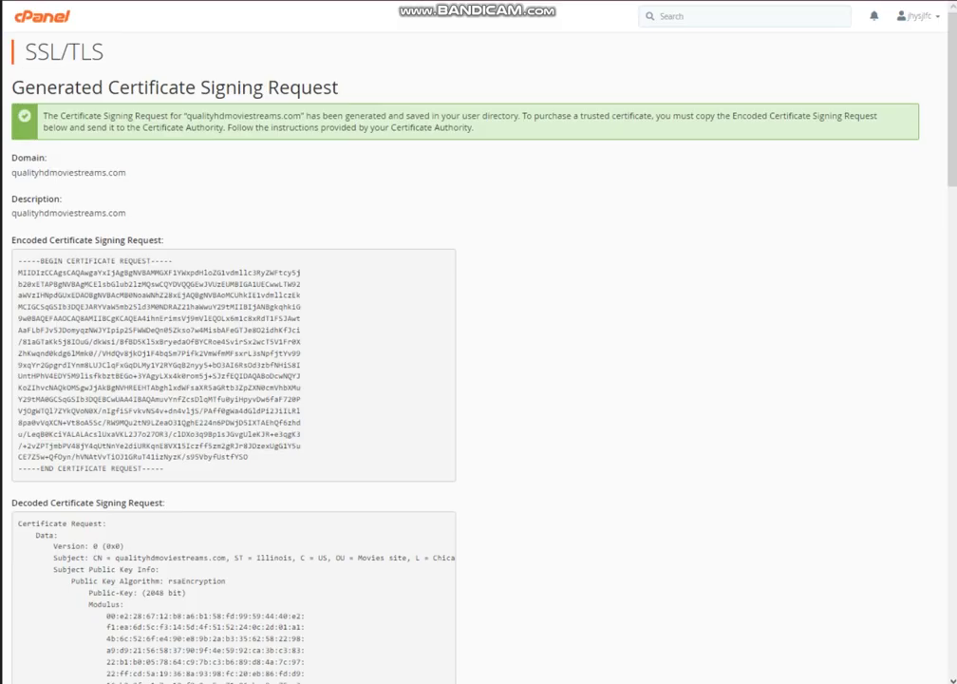
{"action": "scroll", "coordinate": [475, 380], "scroll_direction": "down", "scroll_amount": 1}
{"action": "scroll", "coordinate": [475, 380], "scroll_direction": "up", "scroll_amount": 1}
{"action": "left_click_drag", "start_coordinate": [164, 468], "coordinate": [17, 259]}
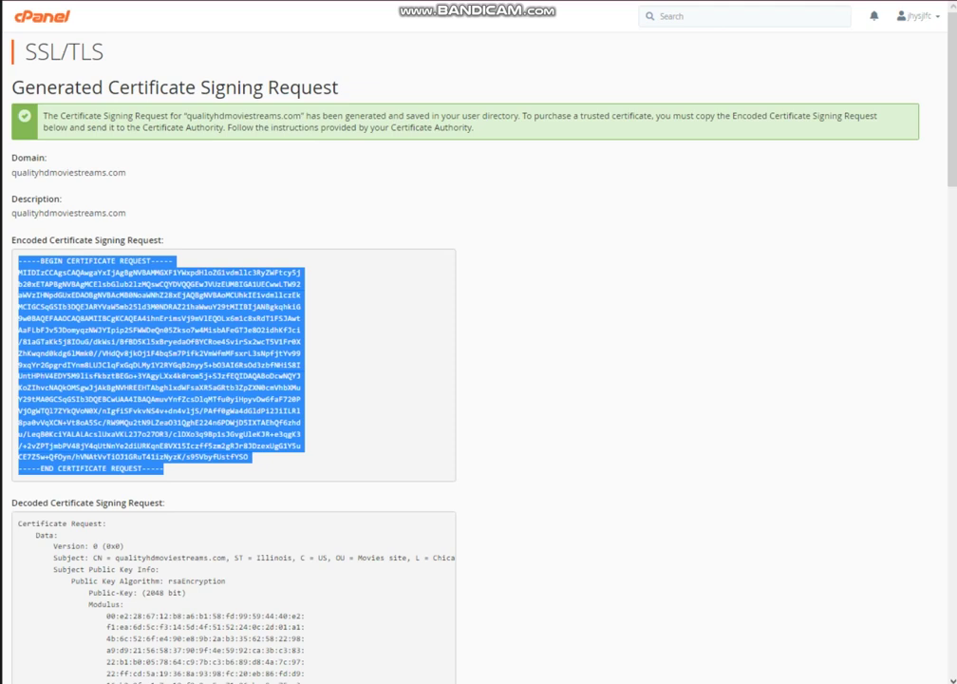
{"action": "right_click", "coordinate": [116, 324]}
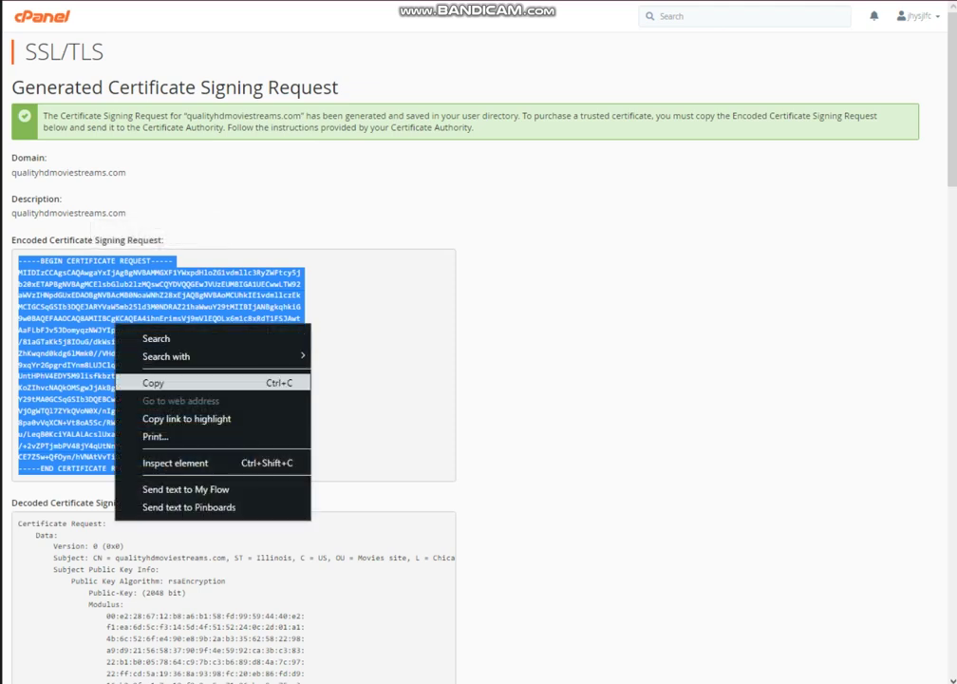
{"action": "left_click", "coordinate": [153, 383]}
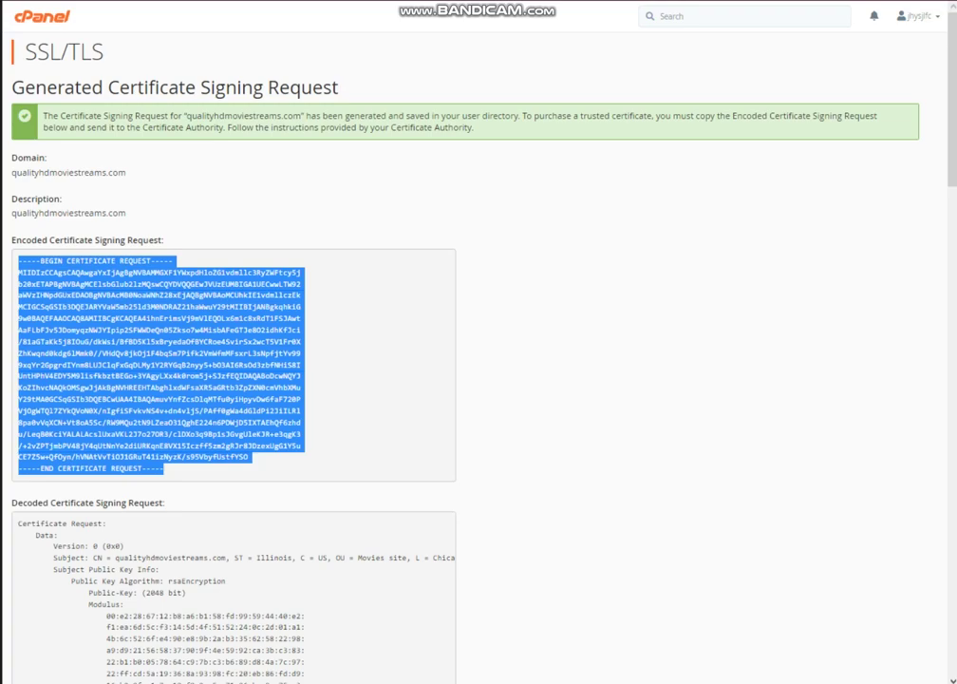
Paste the copied CSR into the Enter CSR field on SSLs.com
{"action": "key", "text": "ctrl+Tab"}
{"action": "left_click", "coordinate": [440, 386]}
{"action": "right_click", "coordinate": [439, 386]}
{"action": "left_click", "coordinate": [470, 545]}
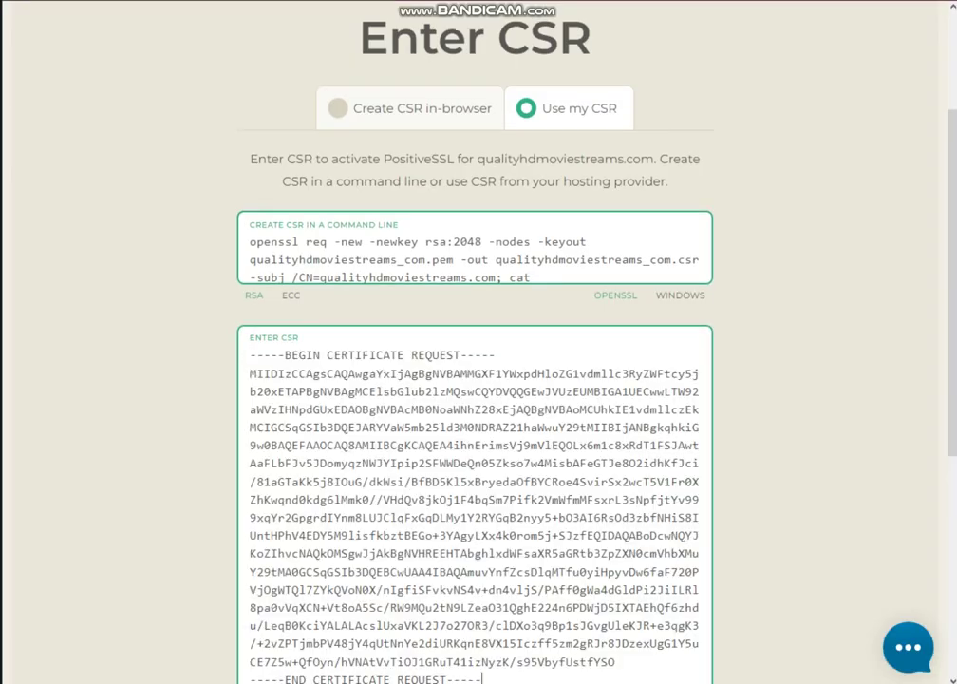
Reload the SSLs.com activation page with F5 after the 'Something went wrong' error
{"action": "scroll", "coordinate": [475, 380], "scroll_direction": "down", "scroll_amount": 5}
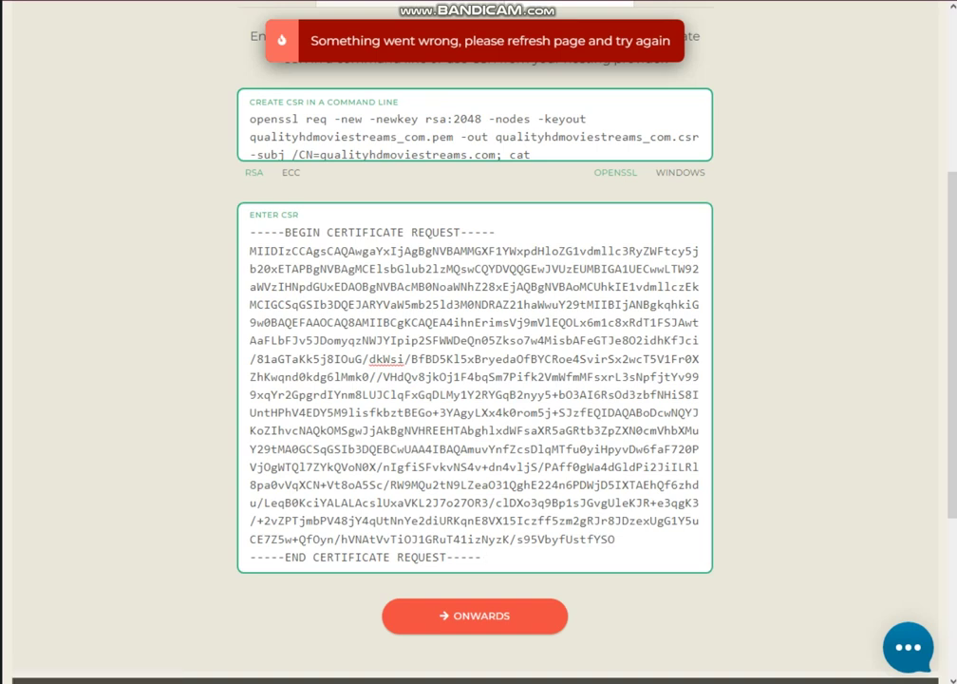
{"action": "key", "text": "F5"}
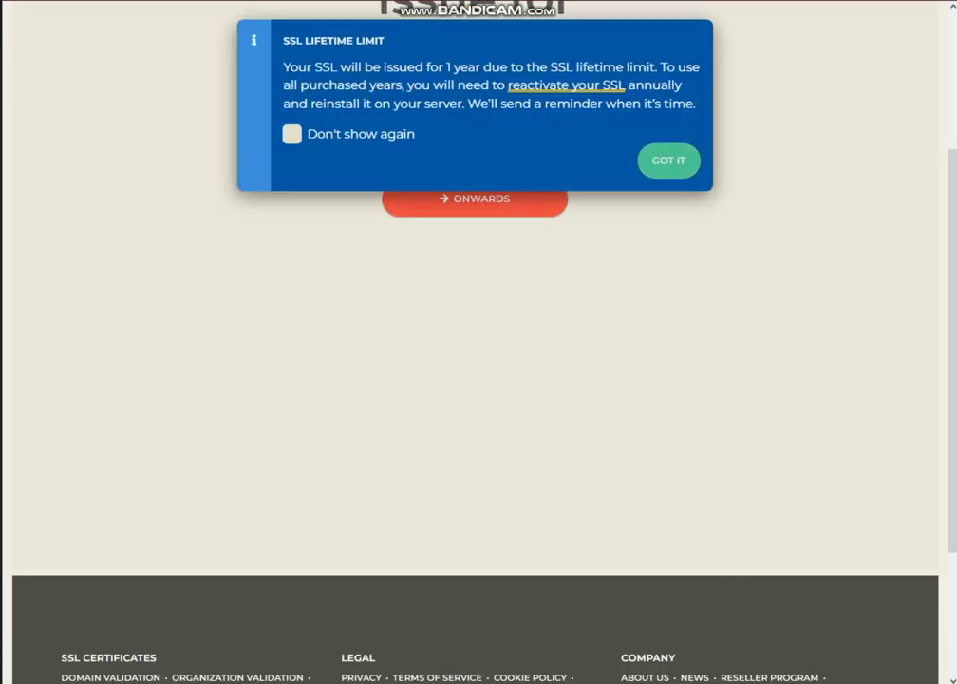
Dismiss the lifetime notice, re-enter qualityhdmoviestreams.com as the domain, and choose Use my CSR
{"action": "left_click", "coordinate": [475, 137]}
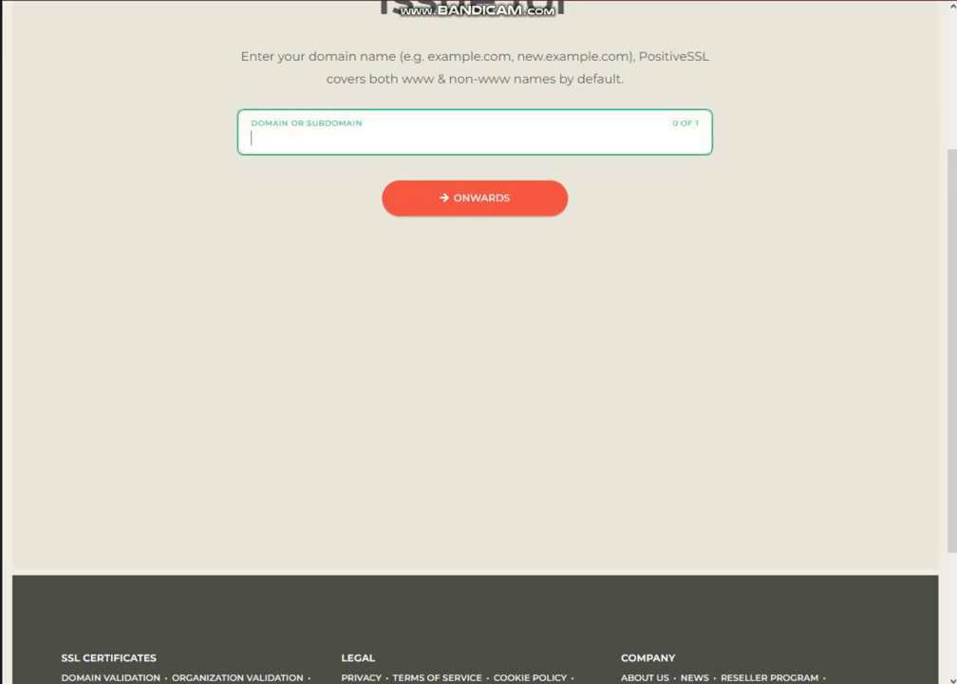
{"action": "key", "text": "ctrl+Tab"}
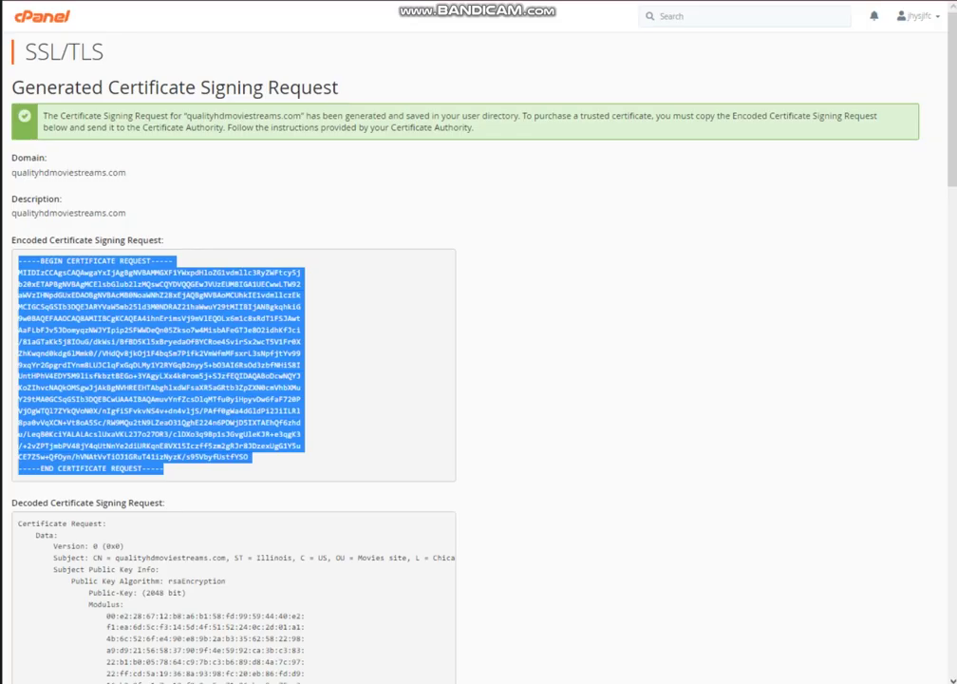
{"action": "left_click_drag", "start_coordinate": [126, 173], "coordinate": [11, 173]}
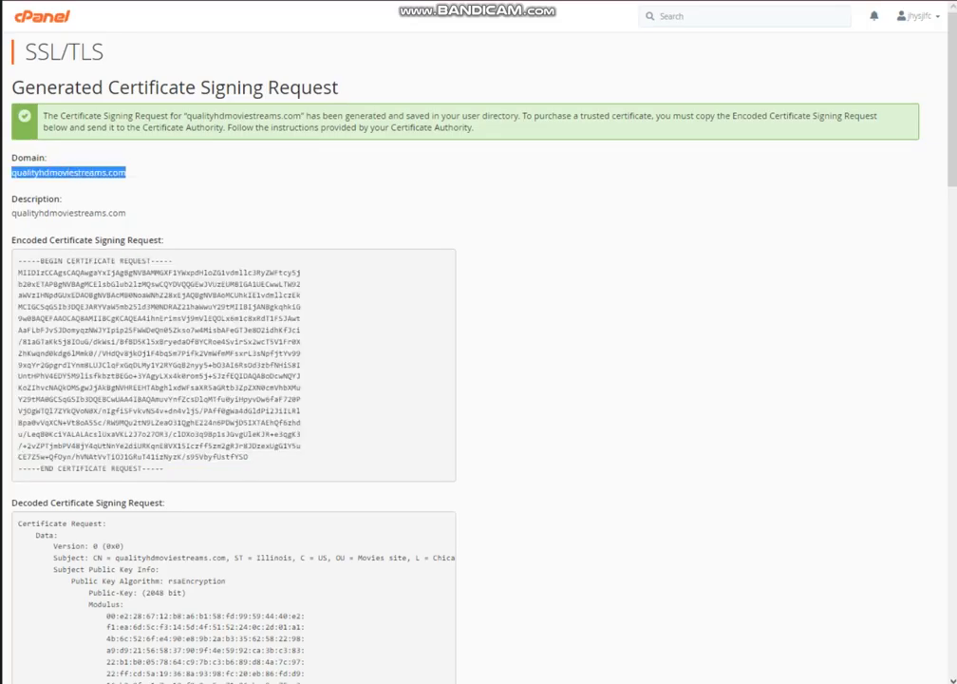
{"action": "key", "text": "ctrl+c"}
{"action": "key", "text": "ctrl+Tab"}
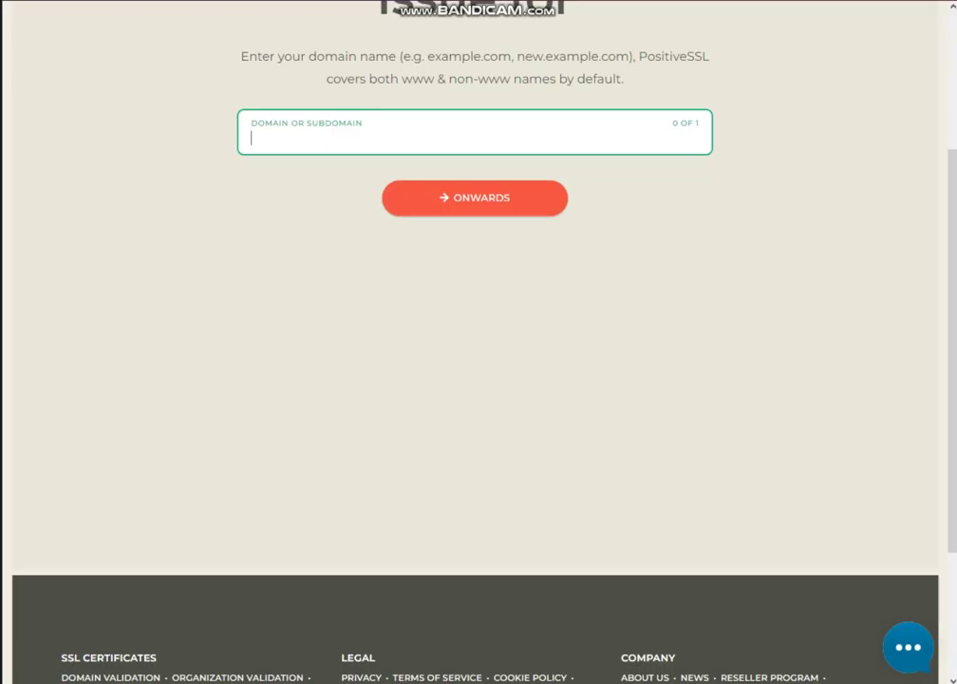
{"action": "key", "text": "ctrl+v"}
{"action": "key", "text": "Return"}
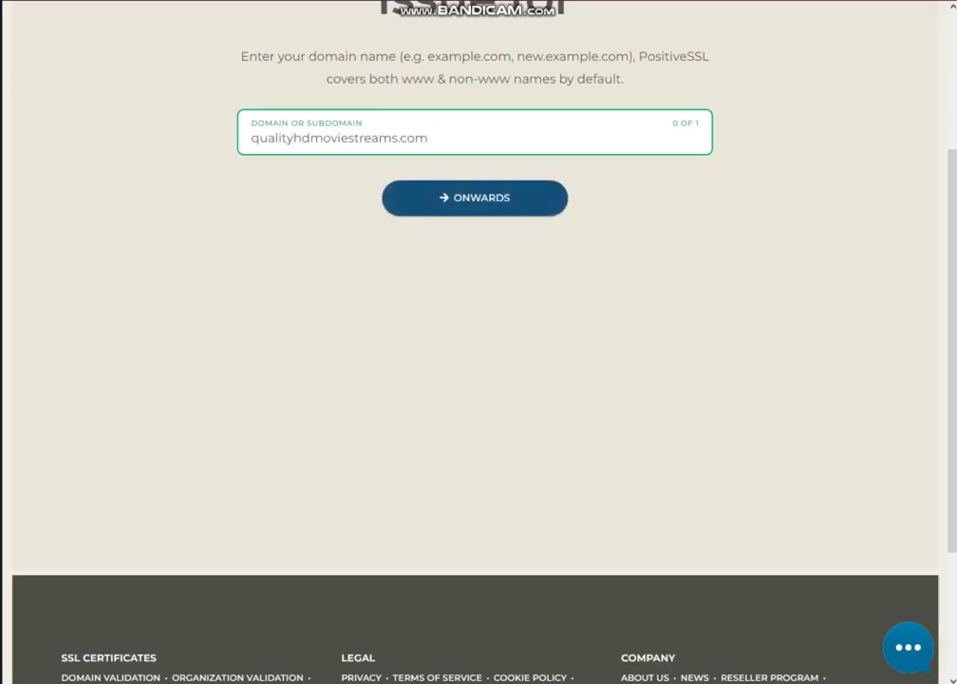
{"action": "left_click", "coordinate": [569, 68]}
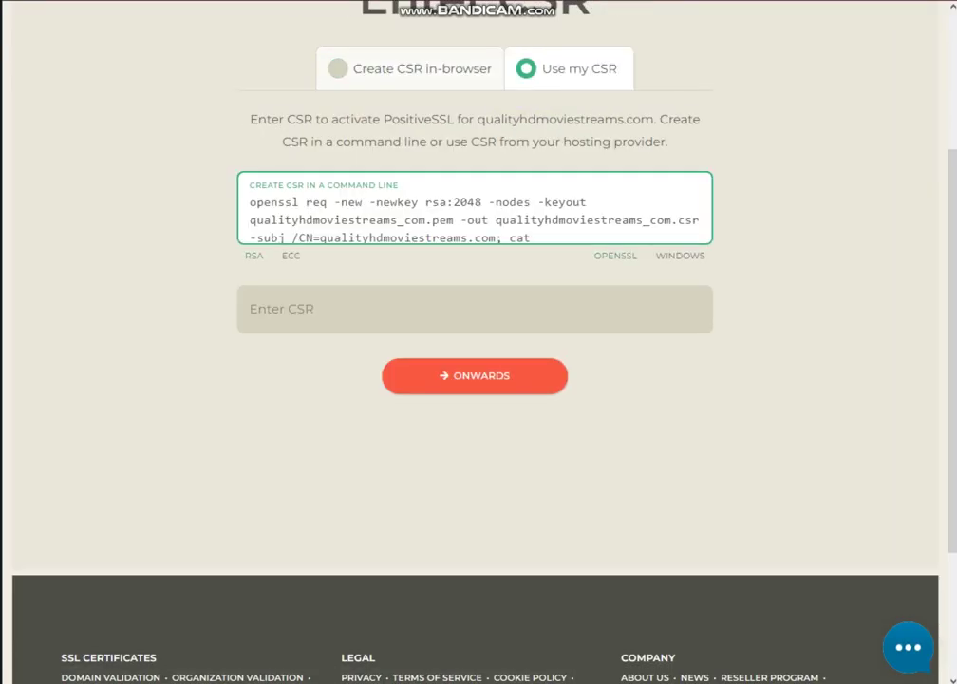
Paste the cPanel-generated CSR into Enter CSR and continue to domain confirmation
{"action": "key", "text": "ctrl+shift+Tab"}
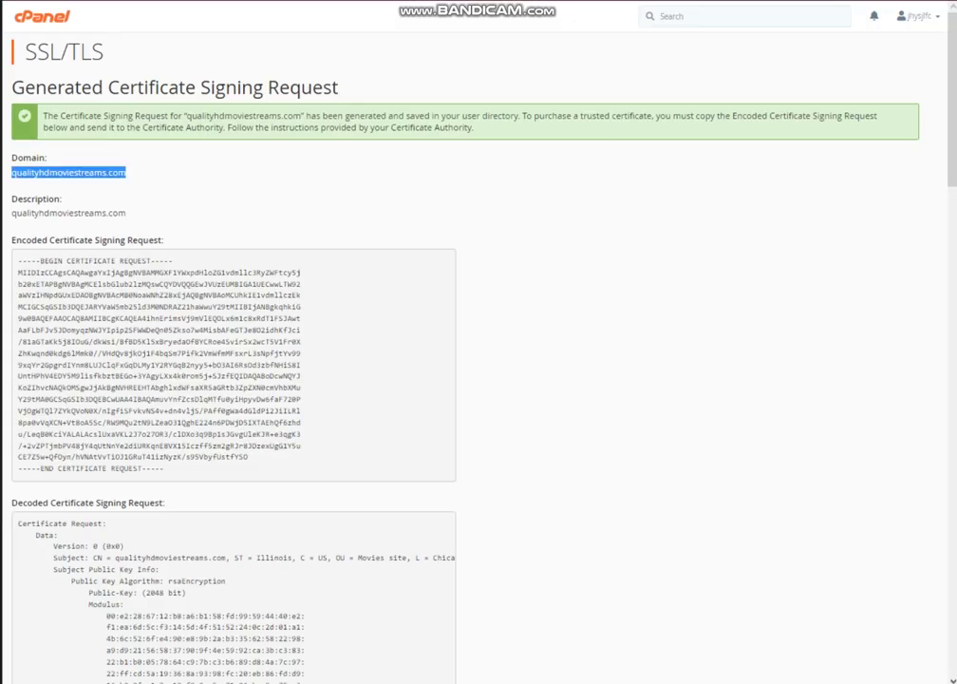
{"action": "left_click_drag", "start_coordinate": [17, 260], "coordinate": [163, 469]}
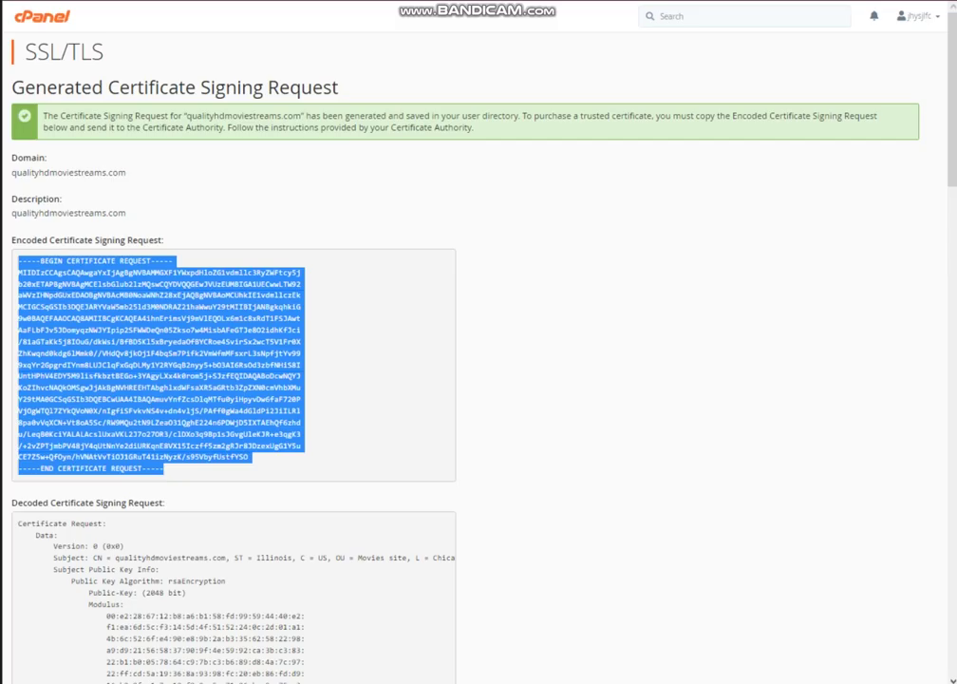
{"action": "key", "text": "ctrl+Tab"}
{"action": "left_click", "coordinate": [475, 313]}
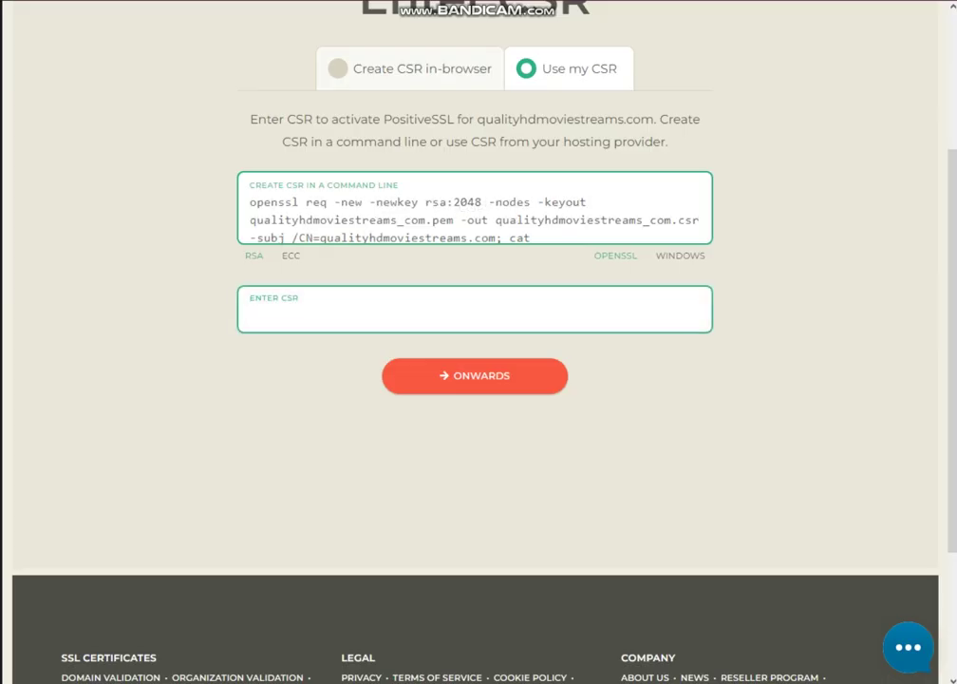
{"action": "key", "text": "ctrl+v"}
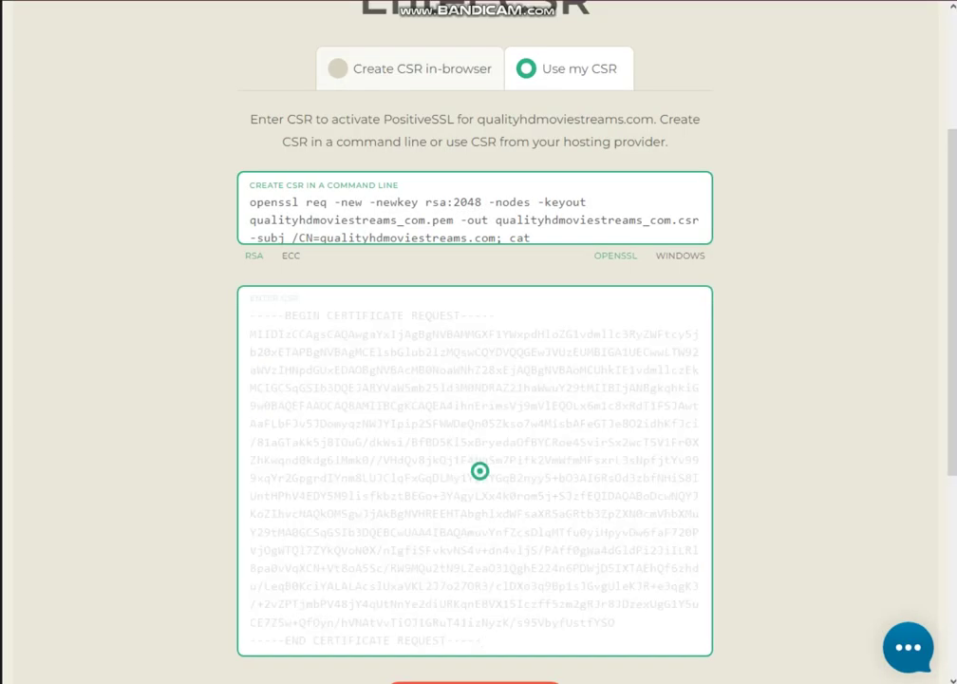
{"action": "key", "text": "Tab"}
{"action": "key", "text": "Return"}
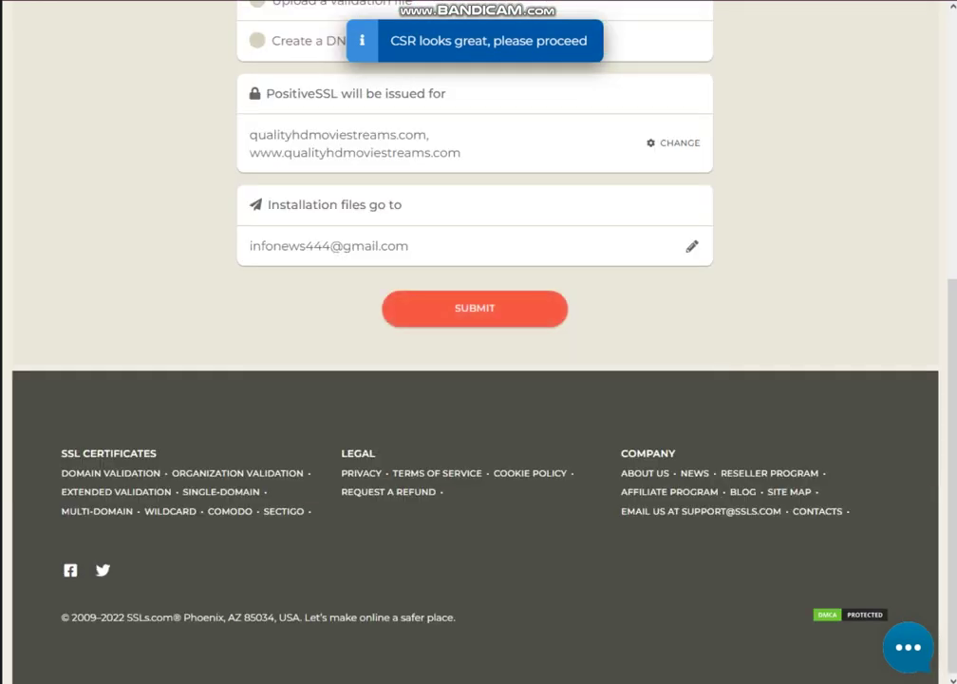
Review the Confirm domain options, then switch back to cPanel's generated CSR page
{"action": "scroll", "coordinate": [474, 342], "scroll_direction": "up", "scroll_amount": 2}
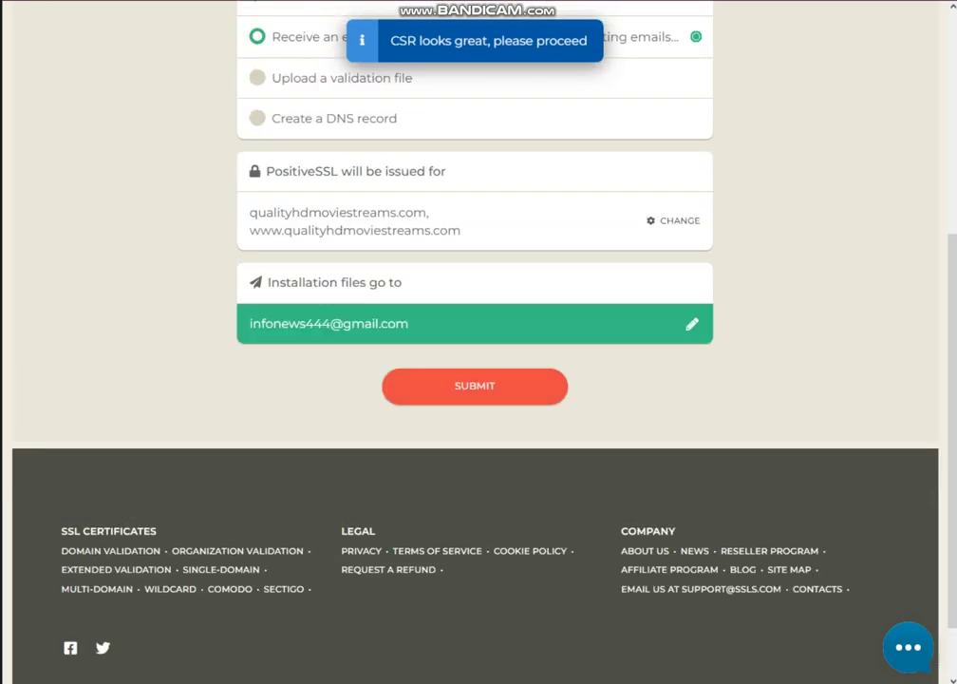
{"action": "scroll", "coordinate": [475, 341], "scroll_direction": "up", "scroll_amount": 1}
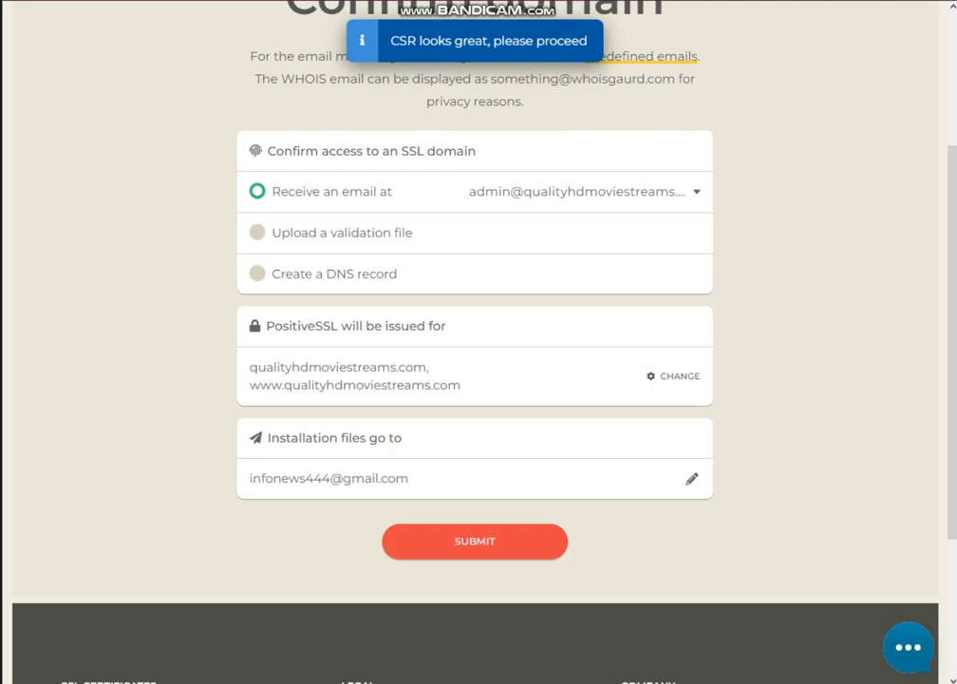
{"action": "key", "text": "ctrl+Tab"}
{"action": "right_click", "coordinate": [32, 14]}
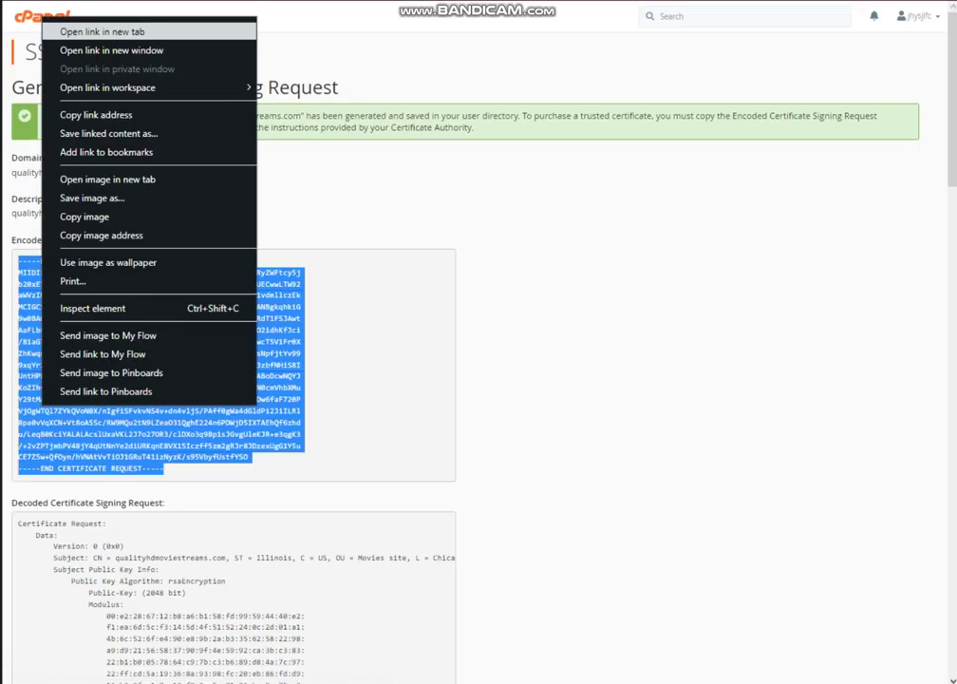
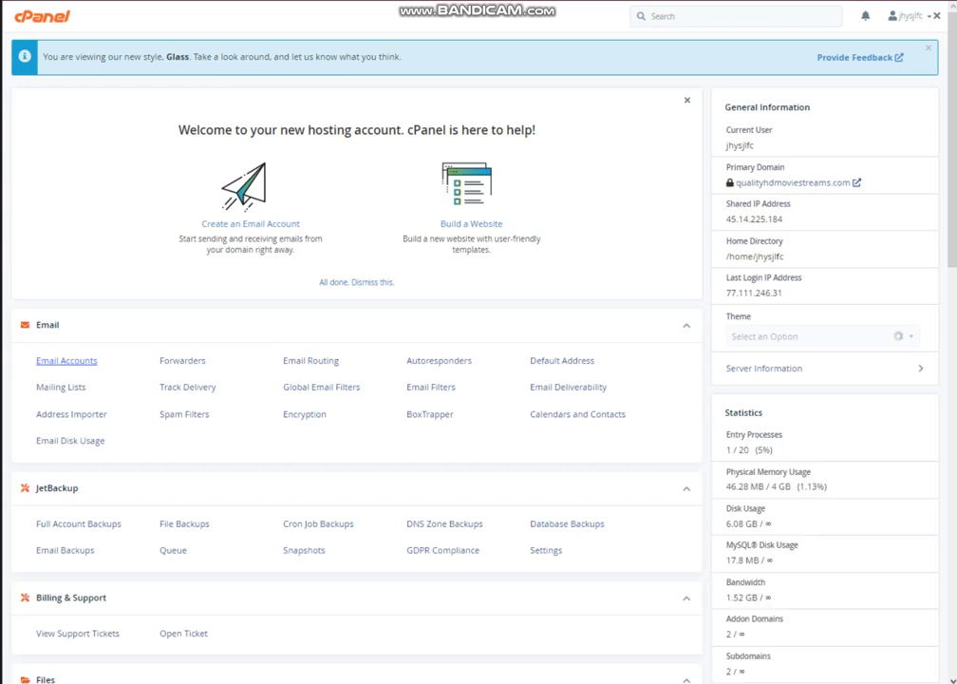
Go to cPanel Email Accounts and check mail for the domain's admin mailbox
{"action": "left_click", "coordinate": [66, 360]}
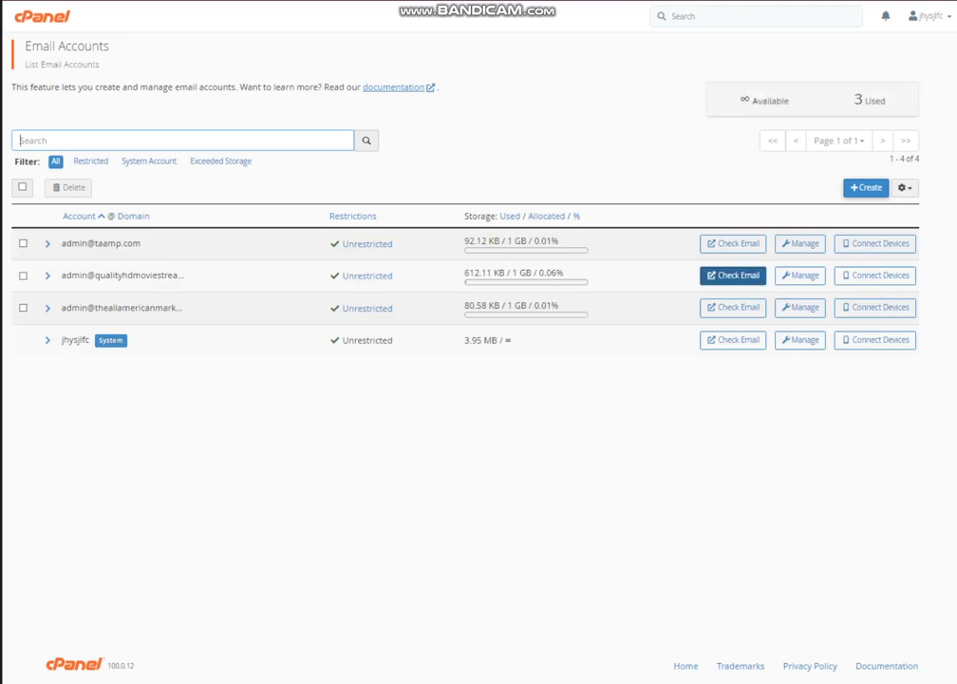
{"action": "left_click", "coordinate": [733, 275]}
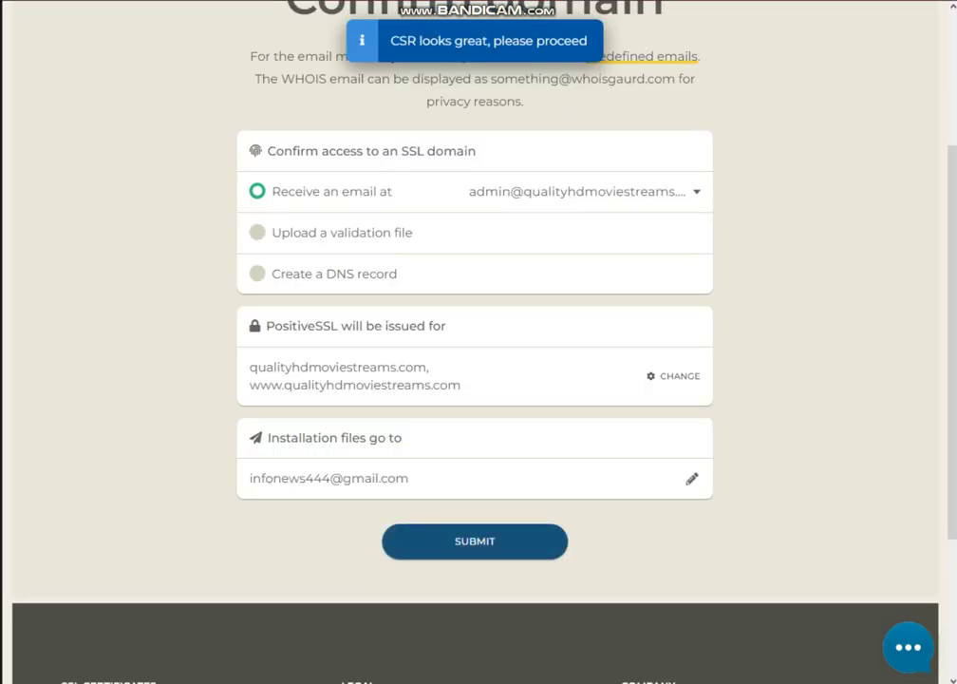
Submit the SSLs.com Confirm domain form using admin-mailbox email validation, then return to Webmail
{"action": "key", "text": "Return"}
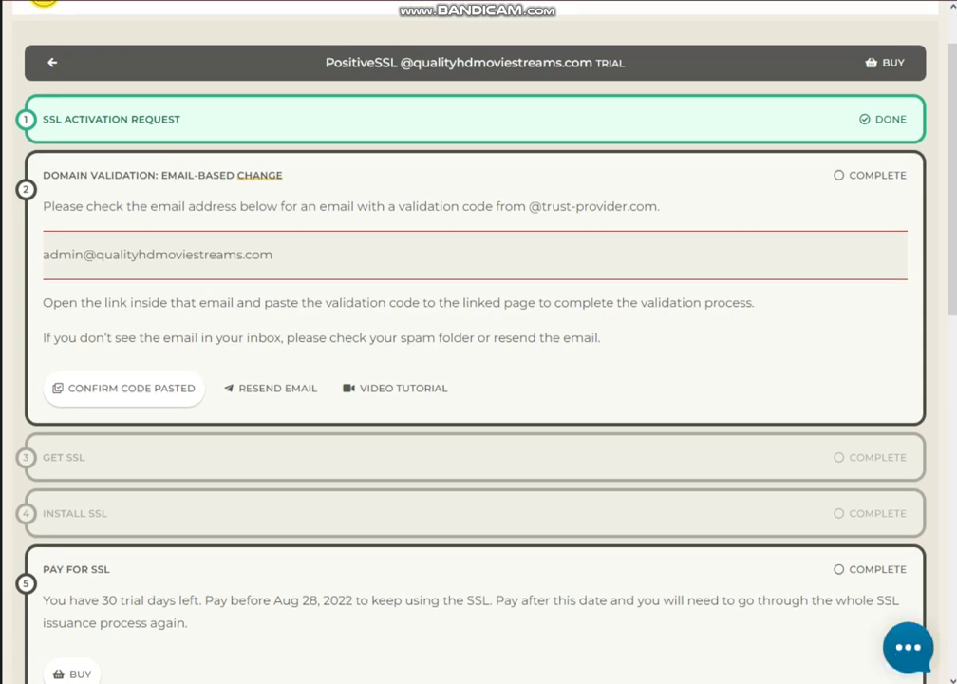
{"action": "scroll", "coordinate": [474, 380], "scroll_direction": "down", "scroll_amount": 1}
{"action": "scroll", "coordinate": [475, 380], "scroll_direction": "down", "scroll_amount": 1}
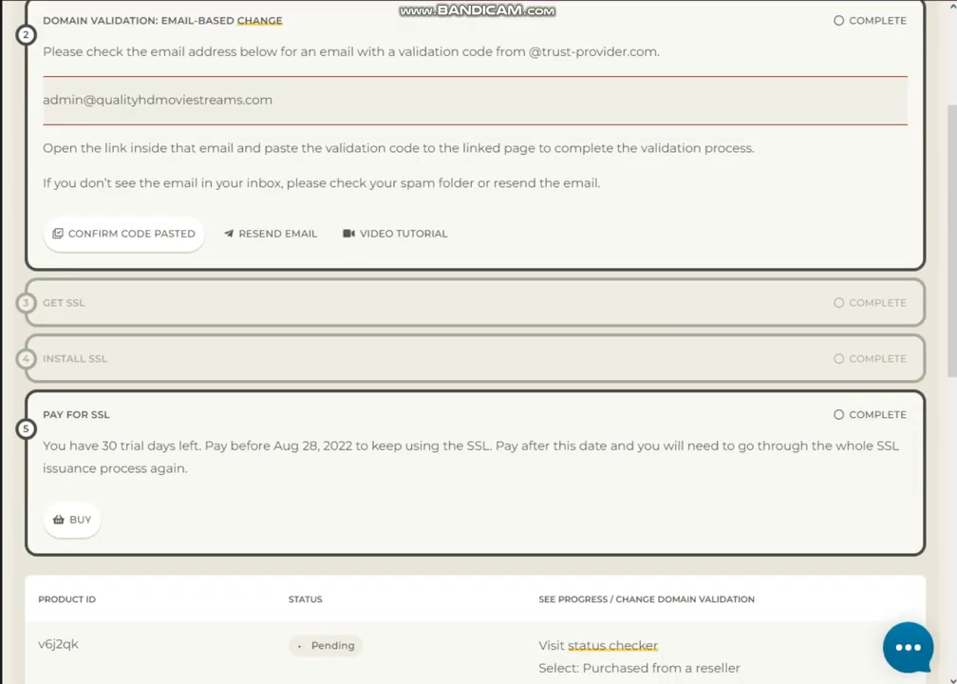
{"action": "scroll", "coordinate": [475, 380], "scroll_direction": "up", "scroll_amount": 2}
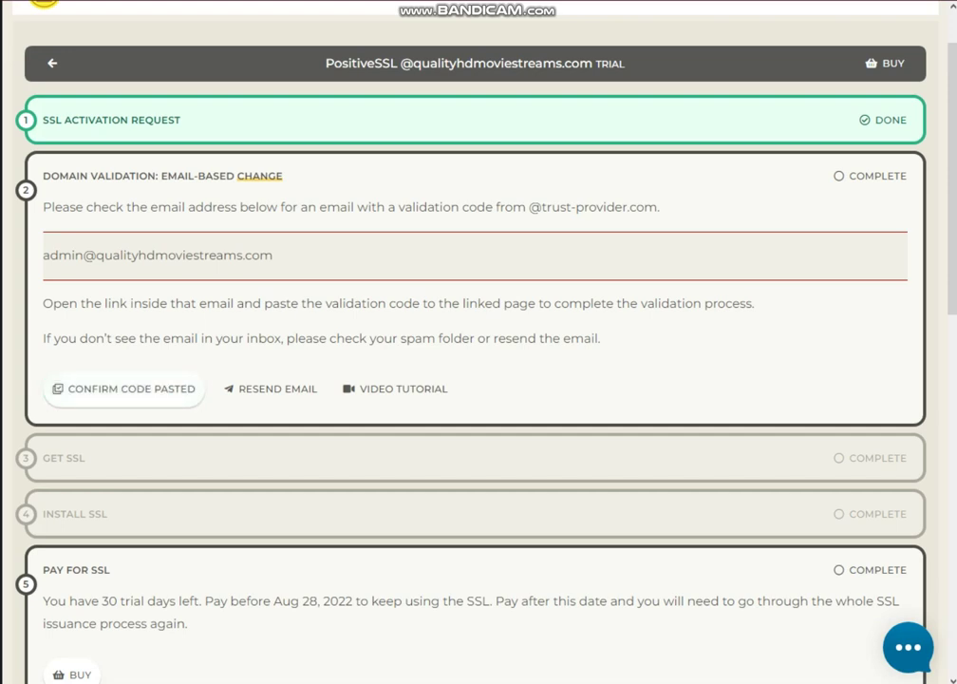
{"action": "key", "text": "ctrl+Tab"}
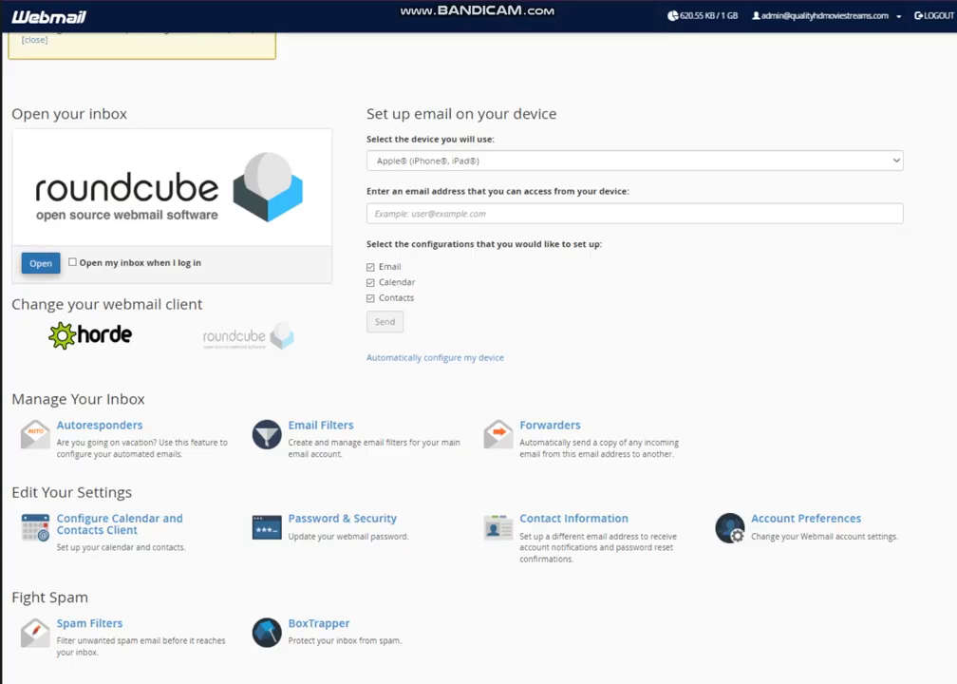
Open the Sectigo ORDER validation e-mail, copy its green validation code, and follow the 'here' link
{"action": "scroll", "coordinate": [479, 380], "scroll_direction": "down", "scroll_amount": 1}
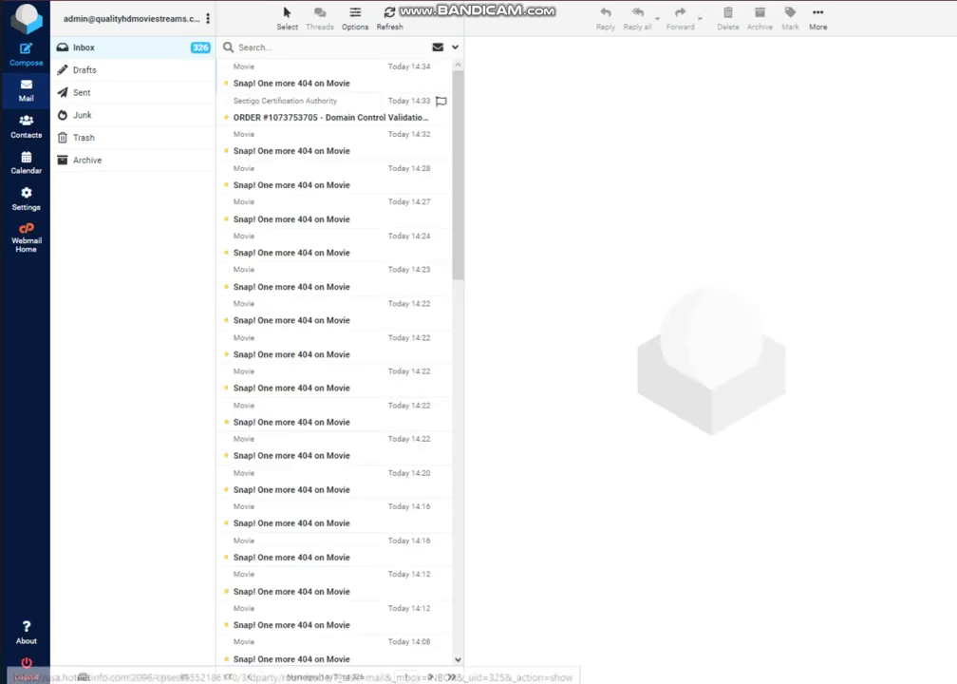
{"action": "left_click", "coordinate": [323, 108]}
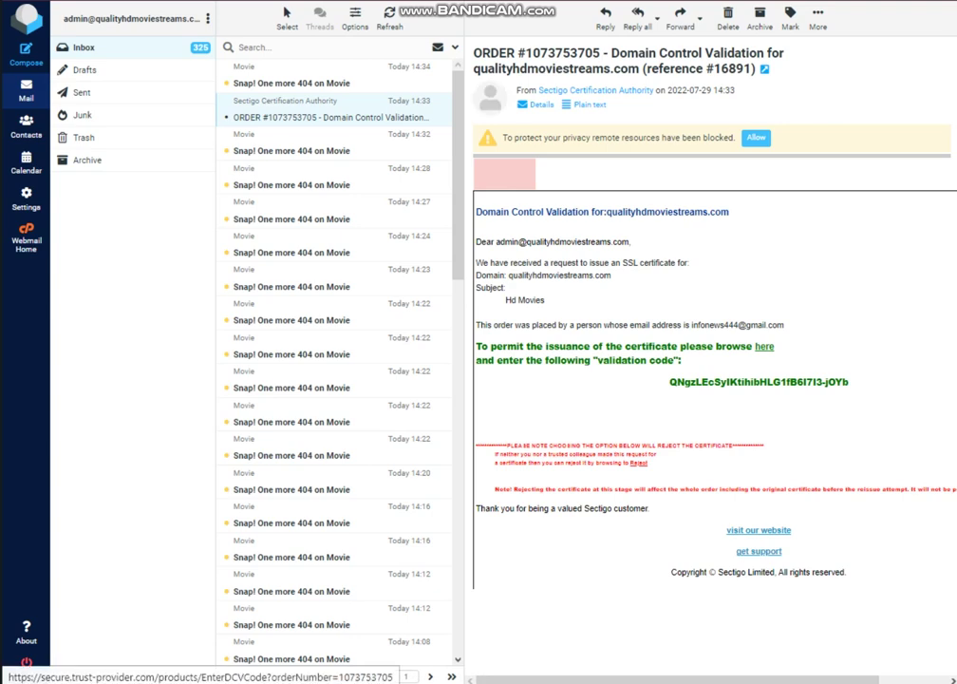
{"action": "left_click", "coordinate": [764, 347]}
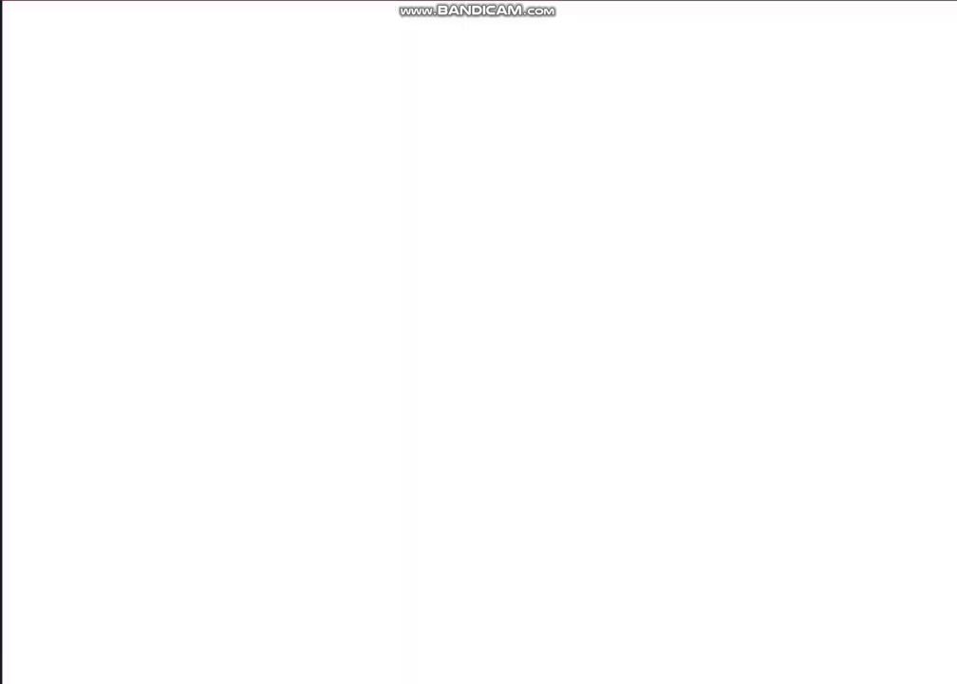
{"action": "key", "text": "ctrl+w"}
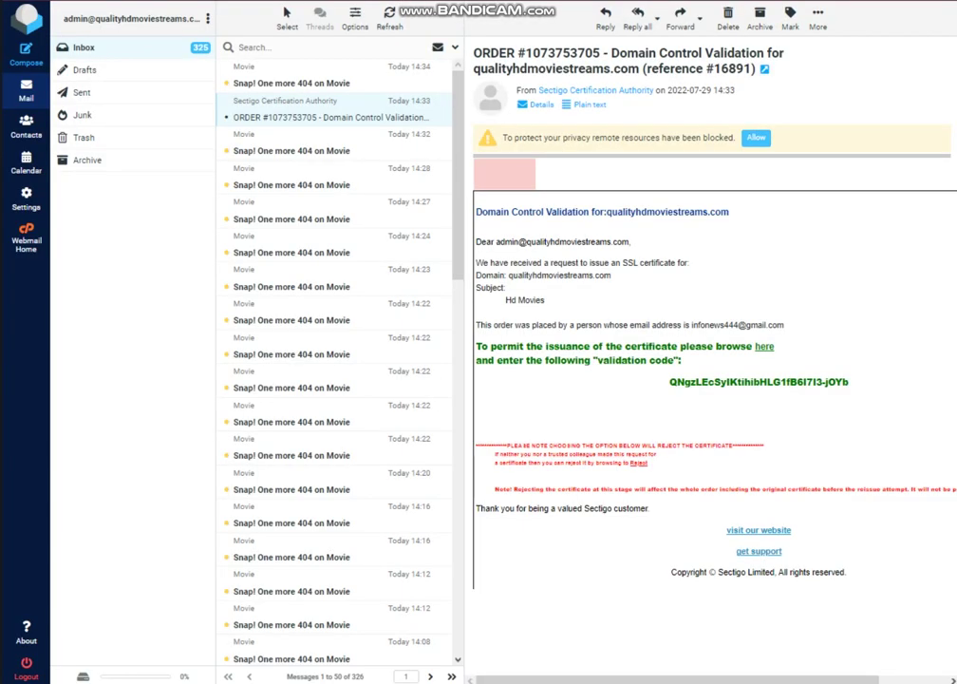
{"action": "left_click_drag", "start_coordinate": [670, 382], "coordinate": [847, 382]}
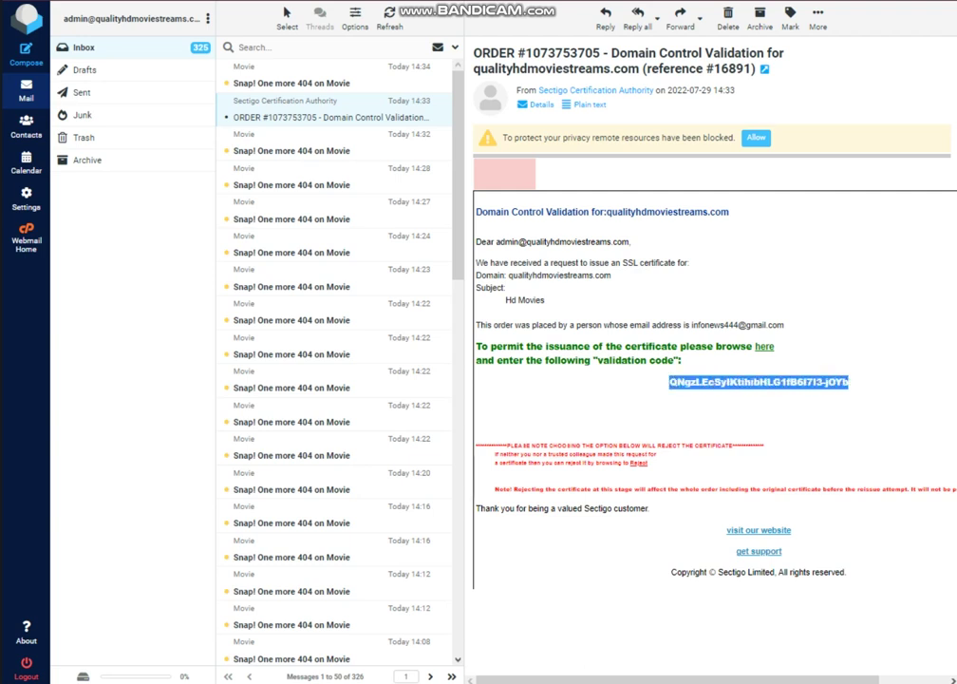
{"action": "left_click", "coordinate": [688, 344]}
{"action": "left_click", "coordinate": [765, 347]}
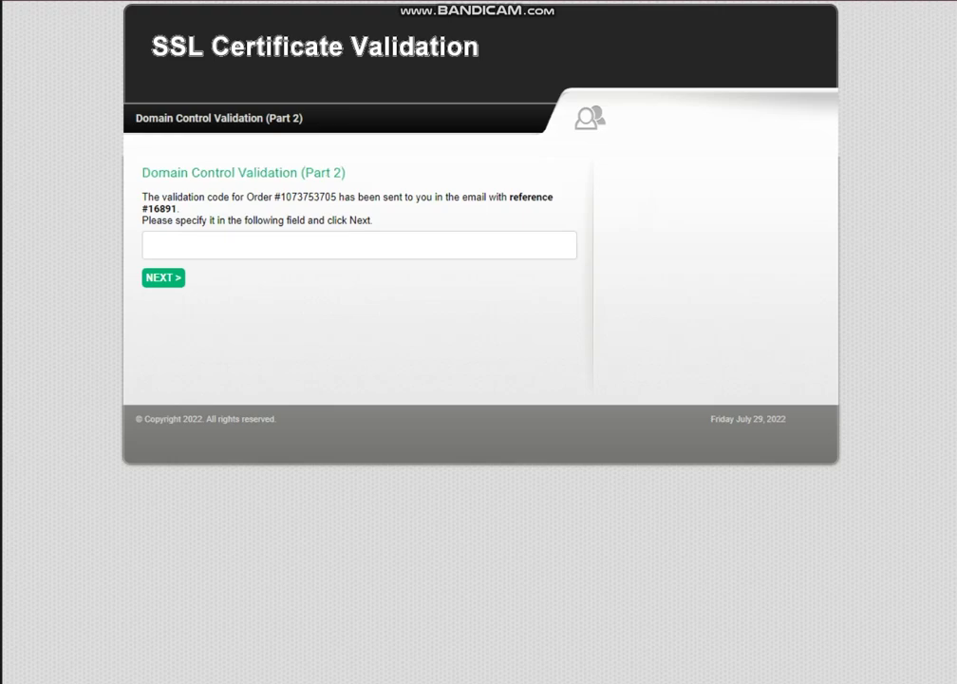
Paste the validation code into Sectigo's code field, submit it with NEXT, and close the thank-you page
{"action": "right_click", "coordinate": [312, 246]}
{"action": "left_click", "coordinate": [342, 341]}
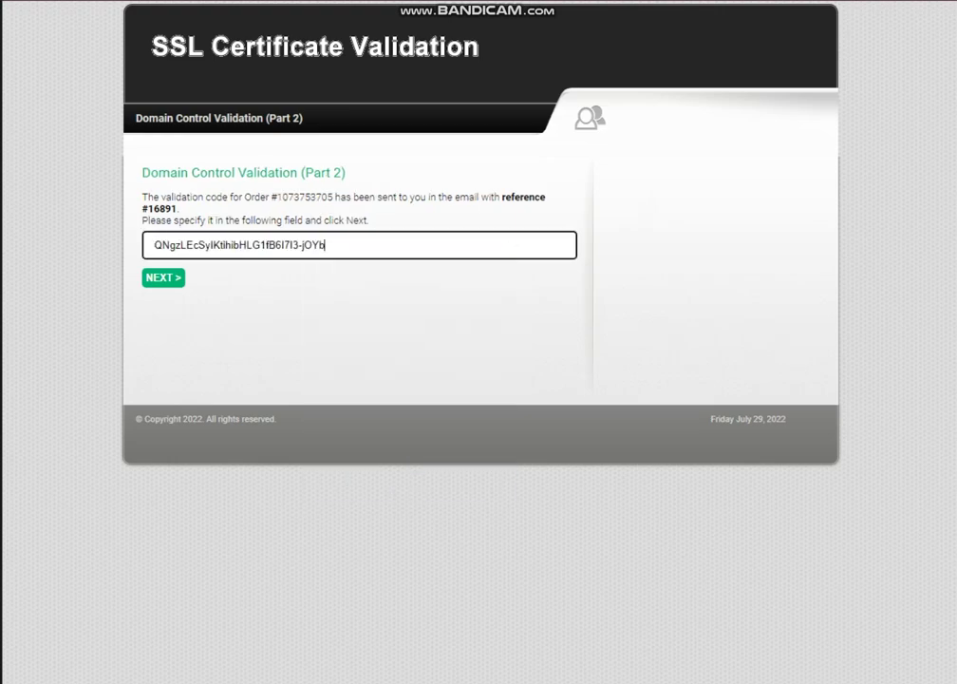
{"action": "key", "text": "Tab"}
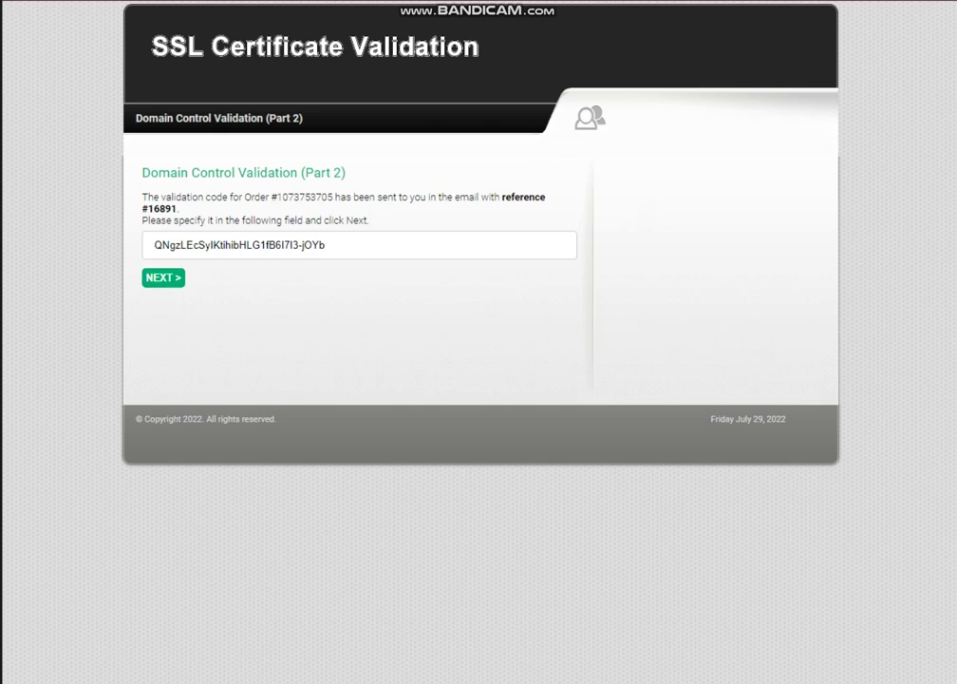
{"action": "key", "text": "Return"}
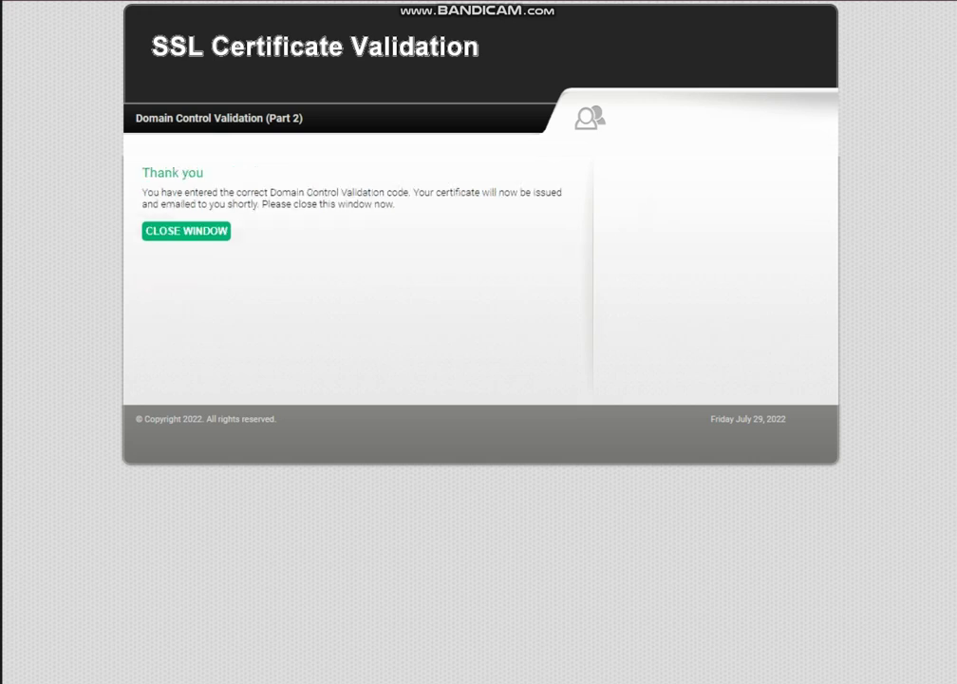
{"action": "key", "text": "Tab"}
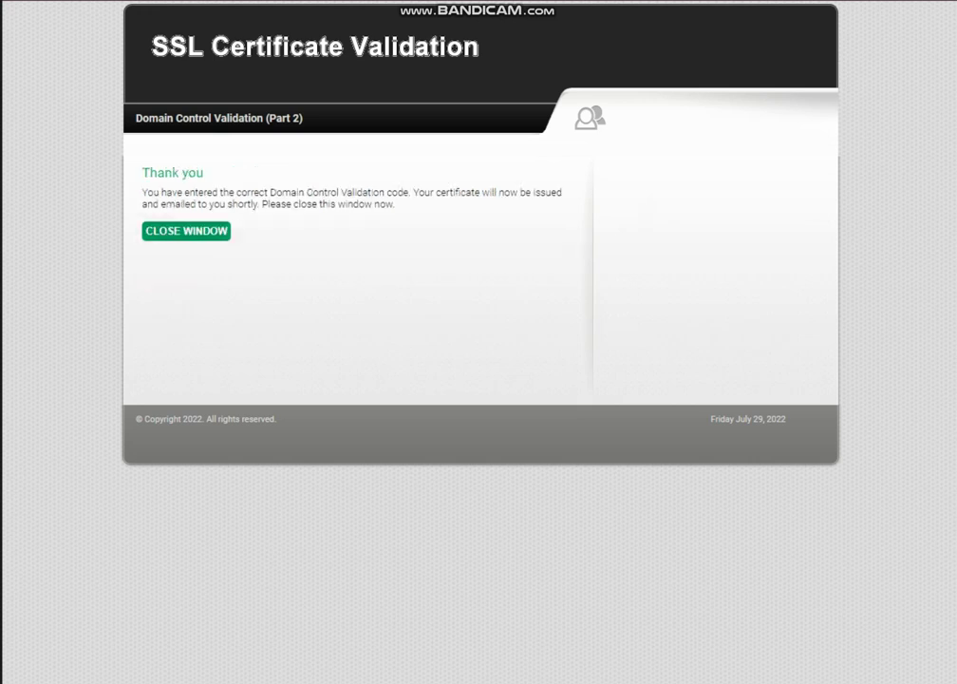
{"action": "key", "text": "Return"}
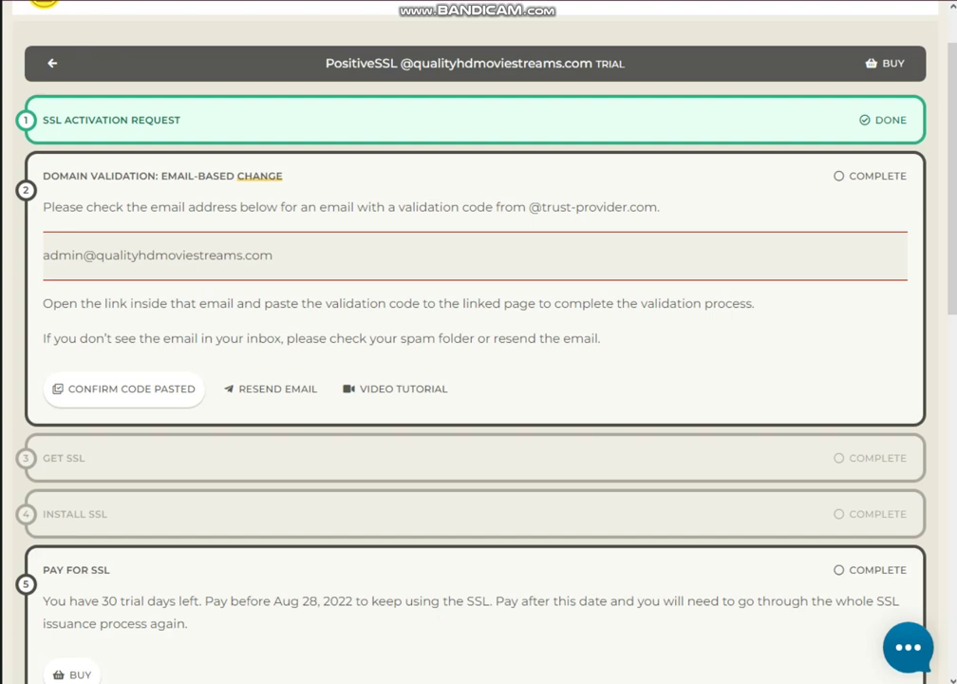
Confirm the code was pasted on SSLs.com, then download the issued PositiveSSL certificate
{"action": "left_click", "coordinate": [124, 389]}
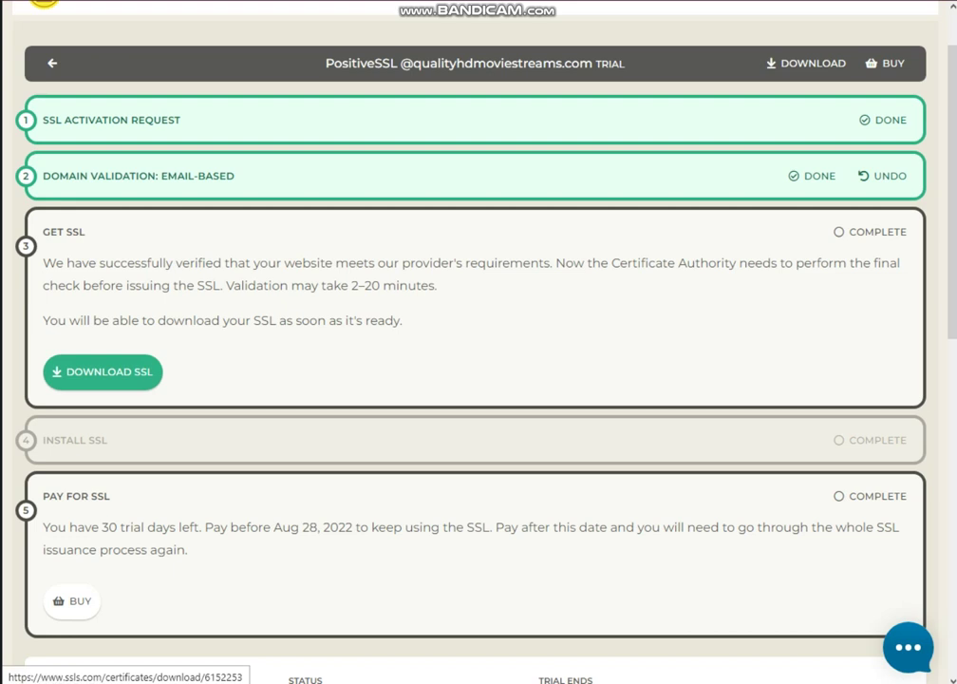
{"action": "left_click", "coordinate": [103, 371]}
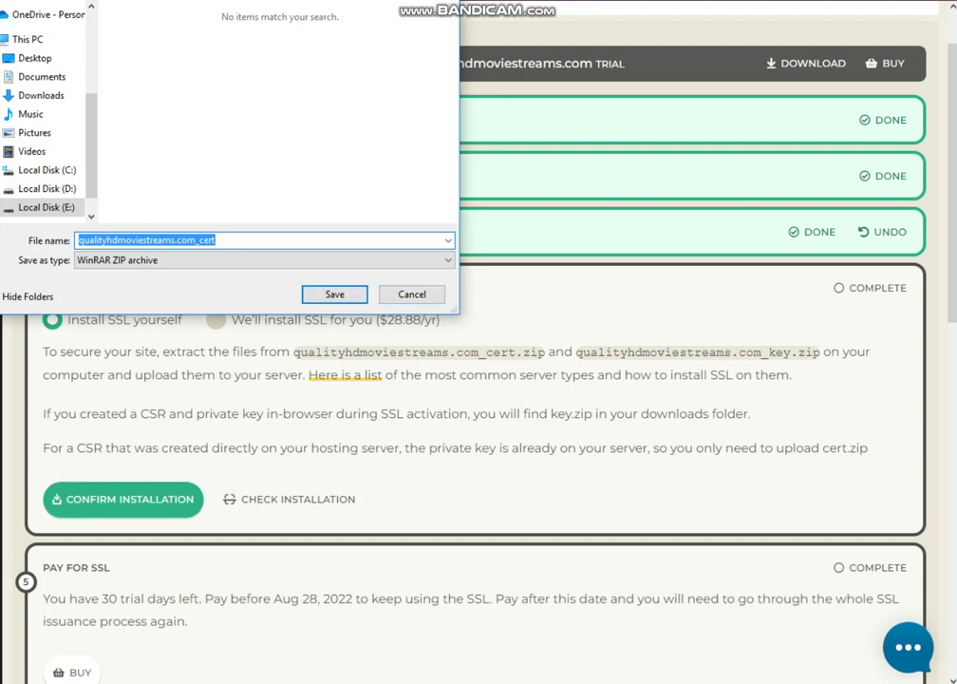
Save the qualityhdmoviestreams.com_cert ZIP archive to Local Disk (D:)
{"action": "left_click", "coordinate": [46, 188]}
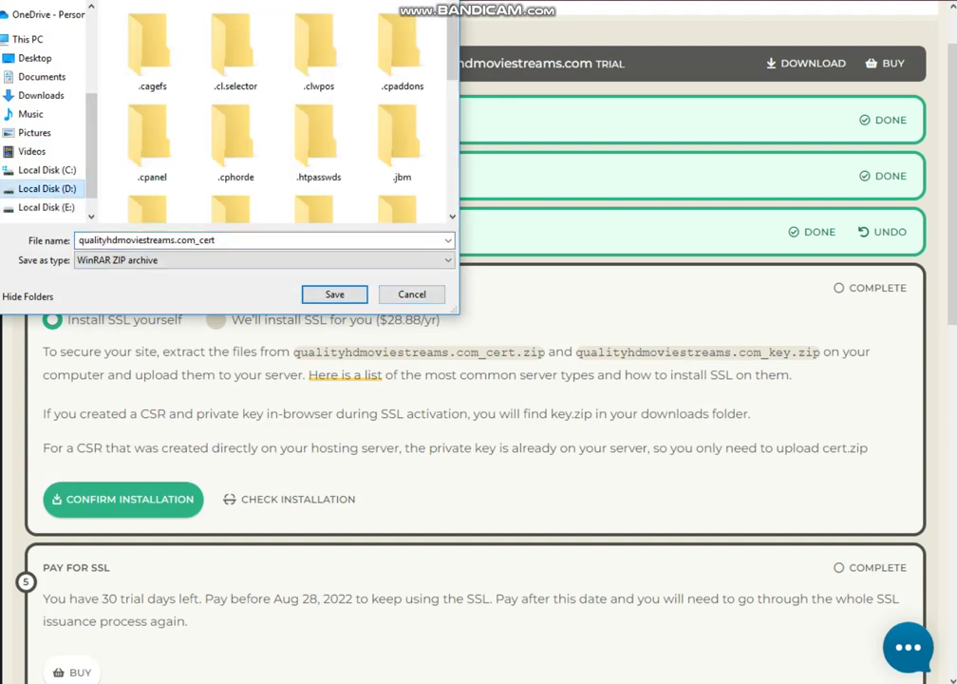
{"action": "scroll", "coordinate": [318, 171], "scroll_direction": "down", "scroll_amount": 5}
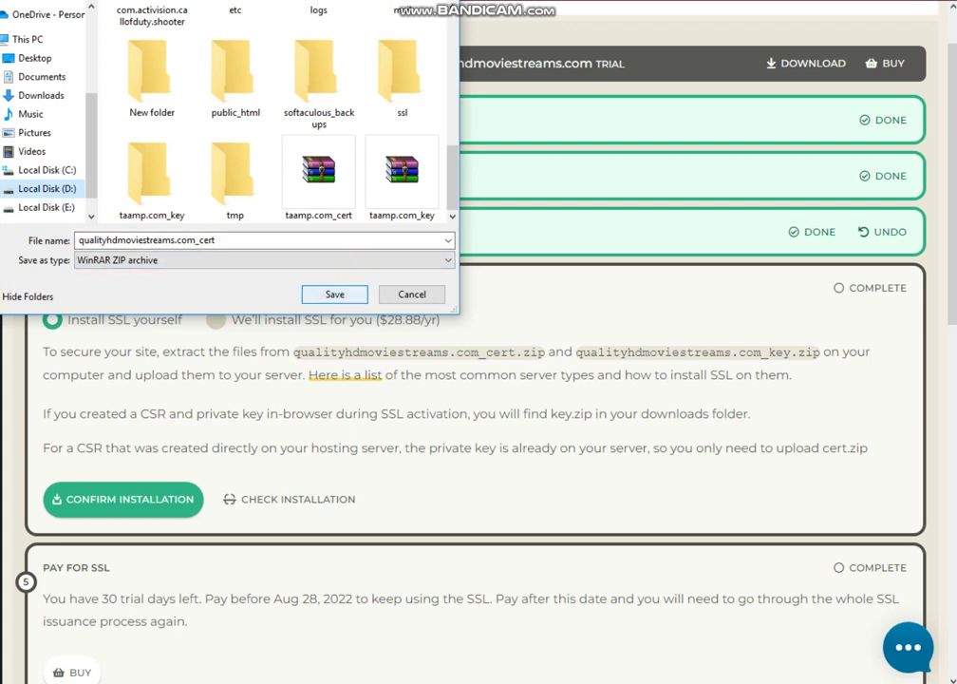
{"action": "key", "text": "Return"}
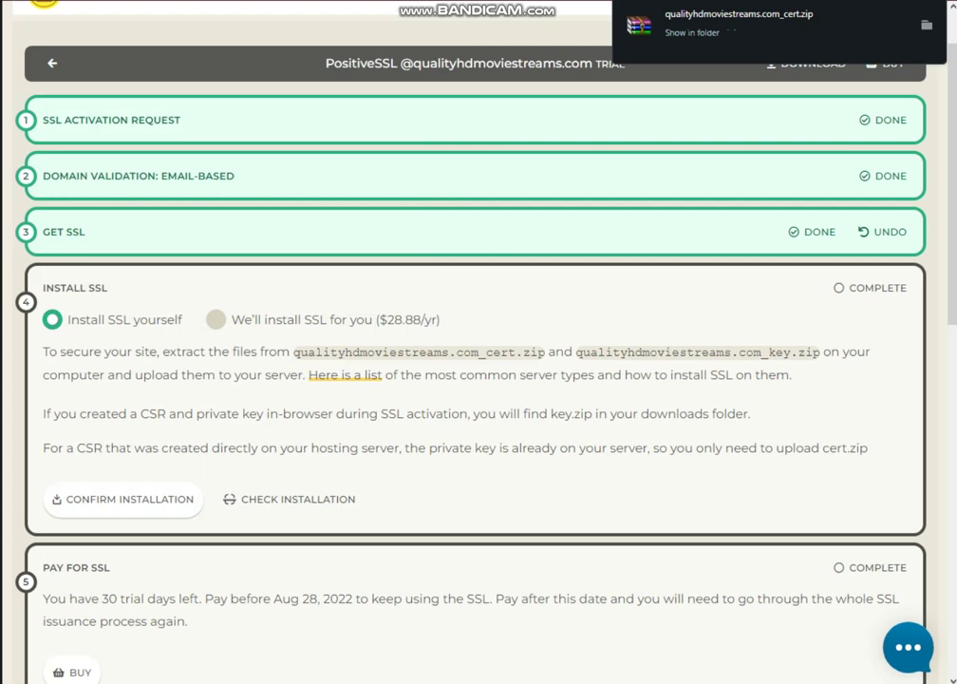
Create a new folder named 'quality hd stream' on Local Disk (D:)
{"action": "left_click", "coordinate": [691, 32]}
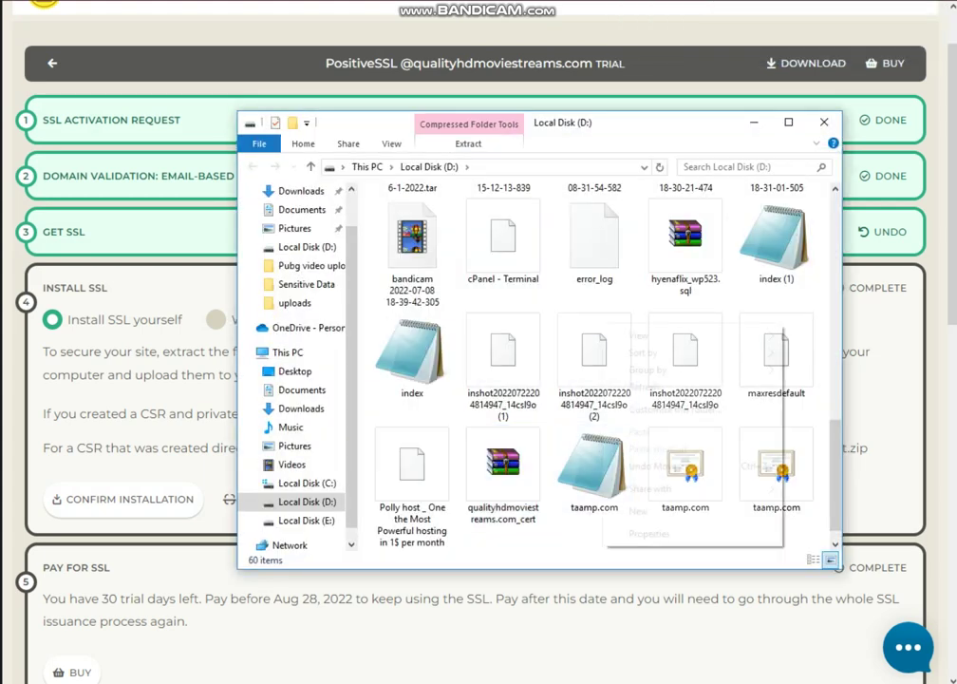
{"action": "right_click", "coordinate": [604, 324]}
{"action": "mouse_move", "coordinate": [703, 511]}
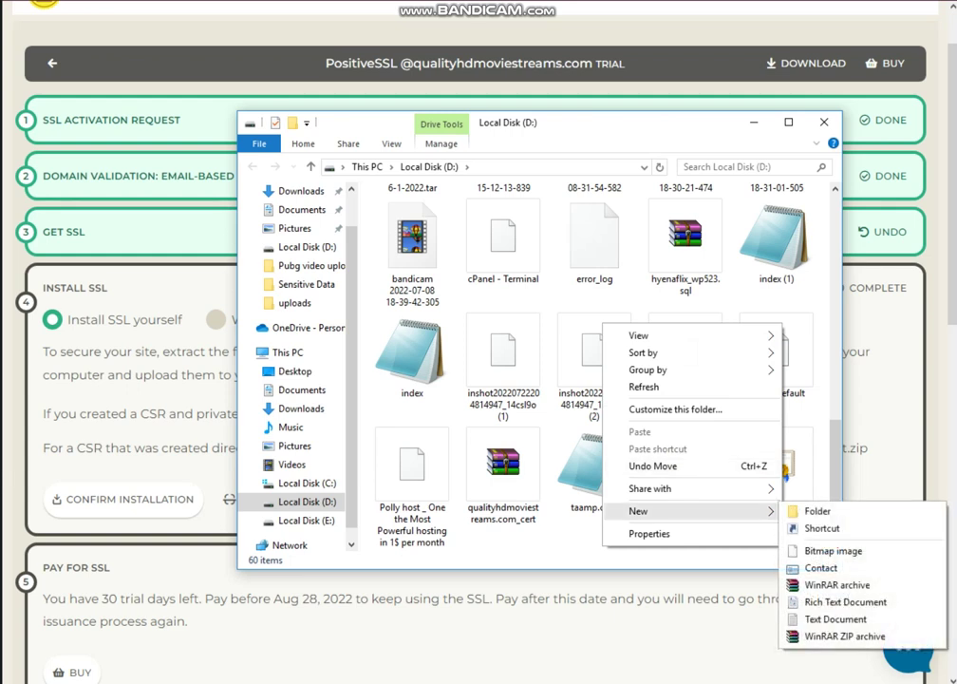
{"action": "left_click", "coordinate": [814, 511]}
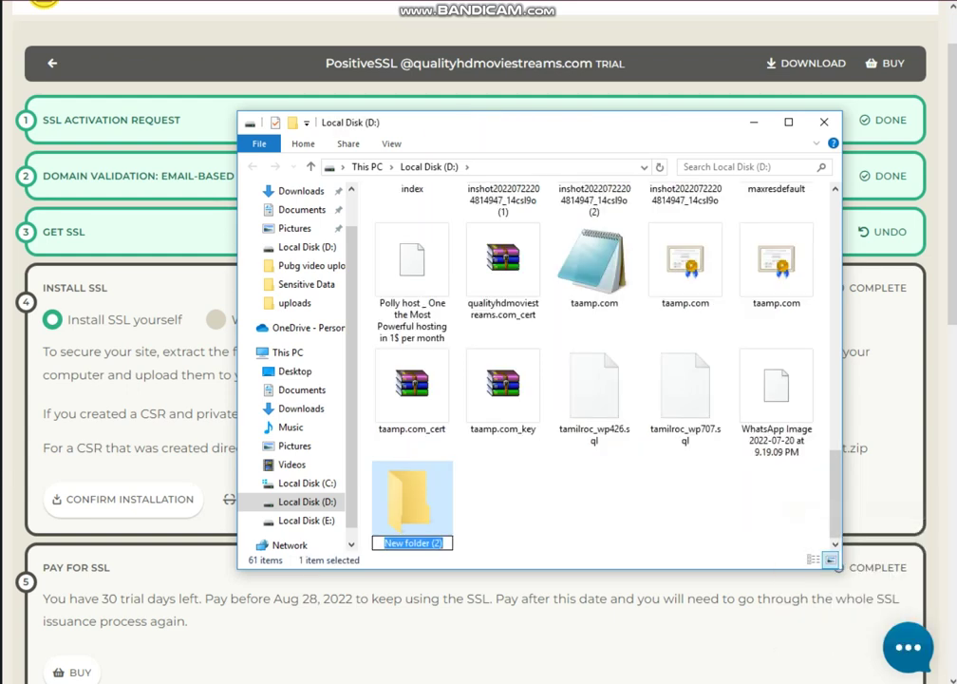
{"action": "type", "text": "qualit"}
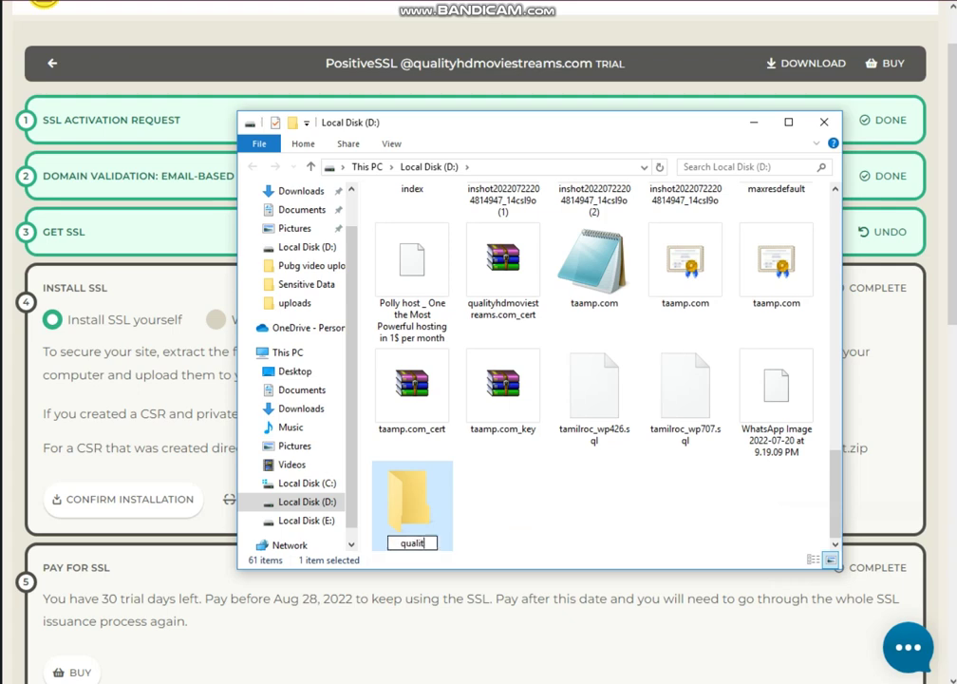
{"action": "type", "text": "y hd s"}
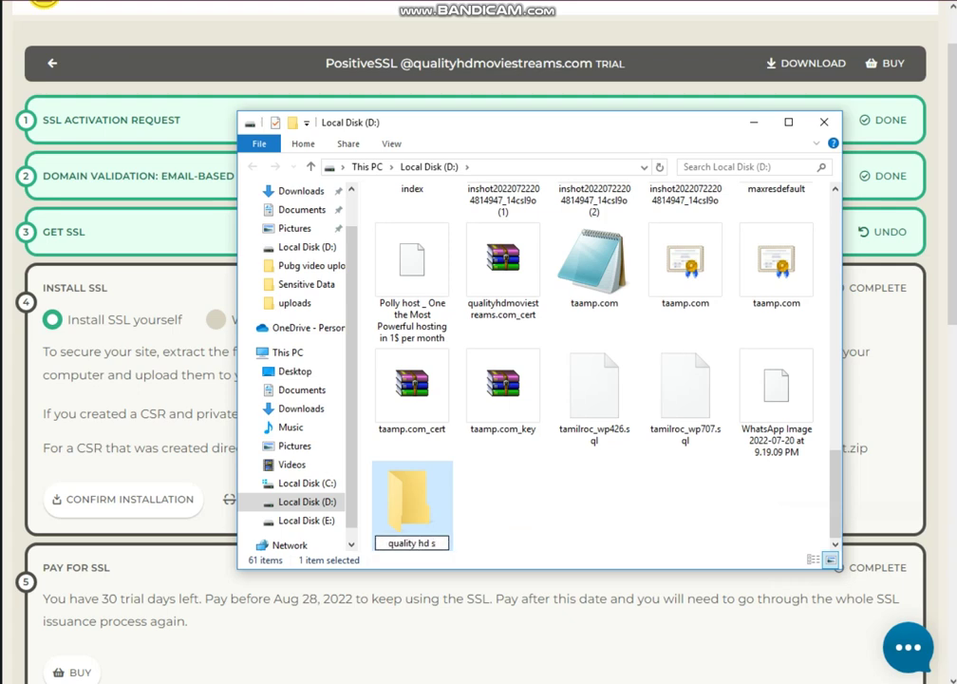
{"action": "type", "text": "tream"}
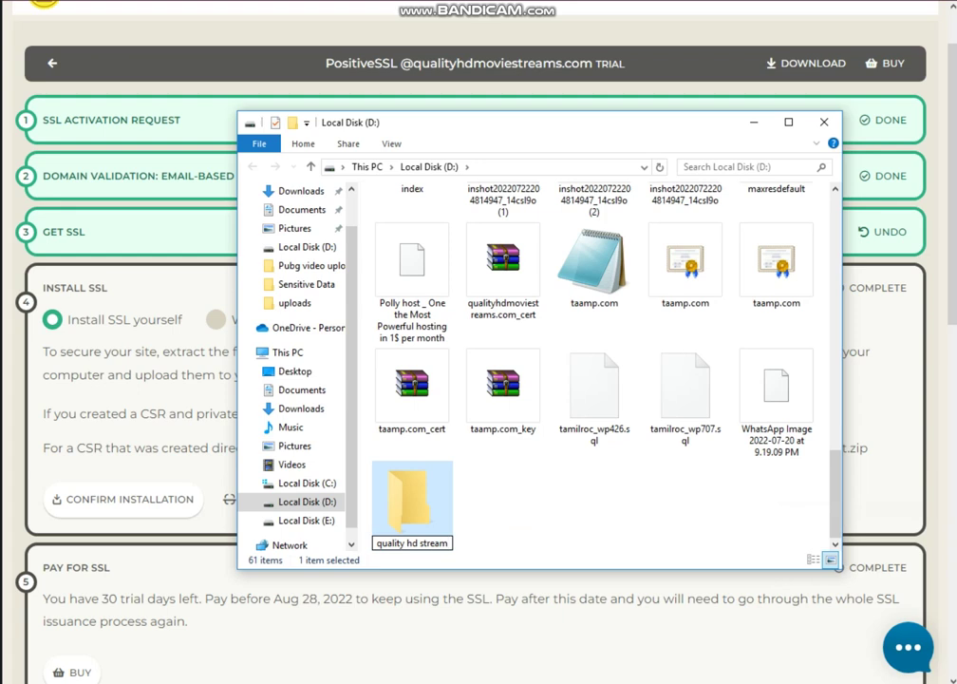
{"action": "key", "text": "Return"}
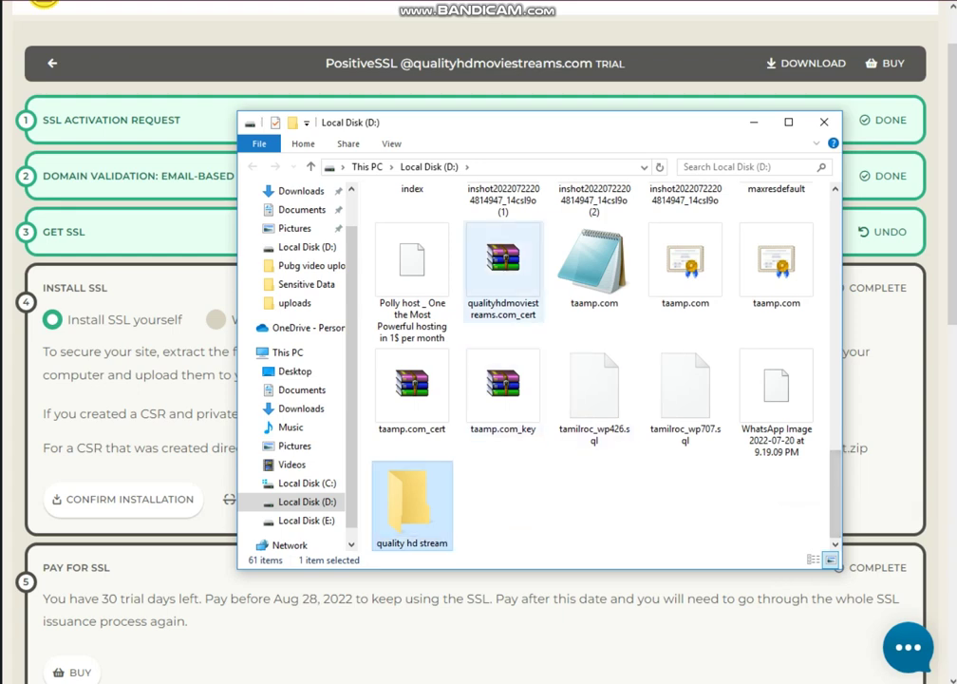
Move the certificate ZIP into 'quality hd stream' and extract it there
{"action": "left_click_drag", "start_coordinate": [504, 266], "coordinate": [413, 503]}
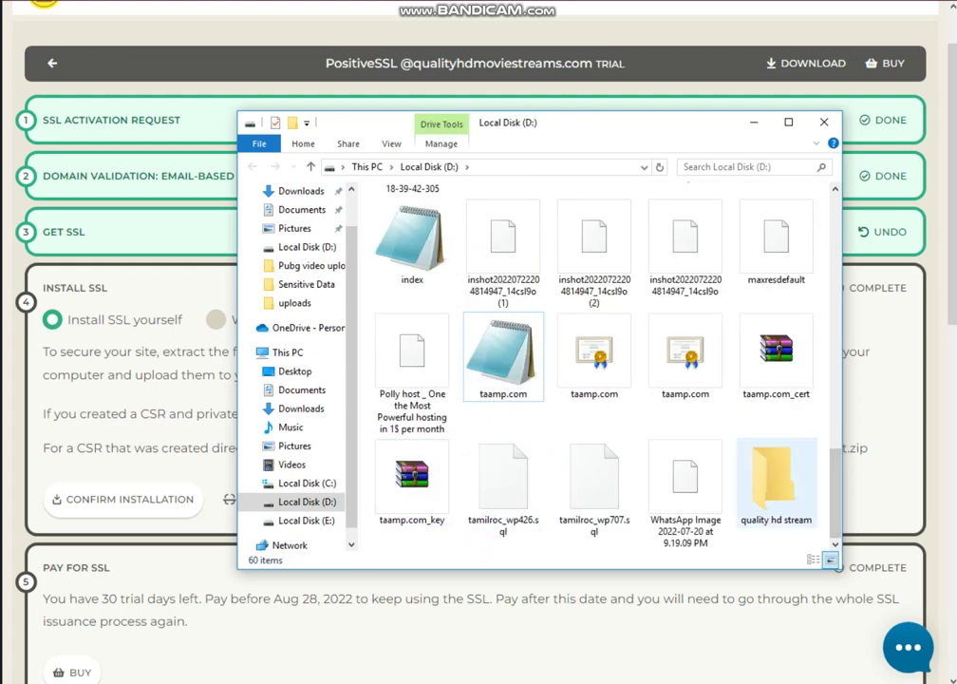
{"action": "double_click", "coordinate": [776, 480]}
{"action": "right_click", "coordinate": [384, 216]}
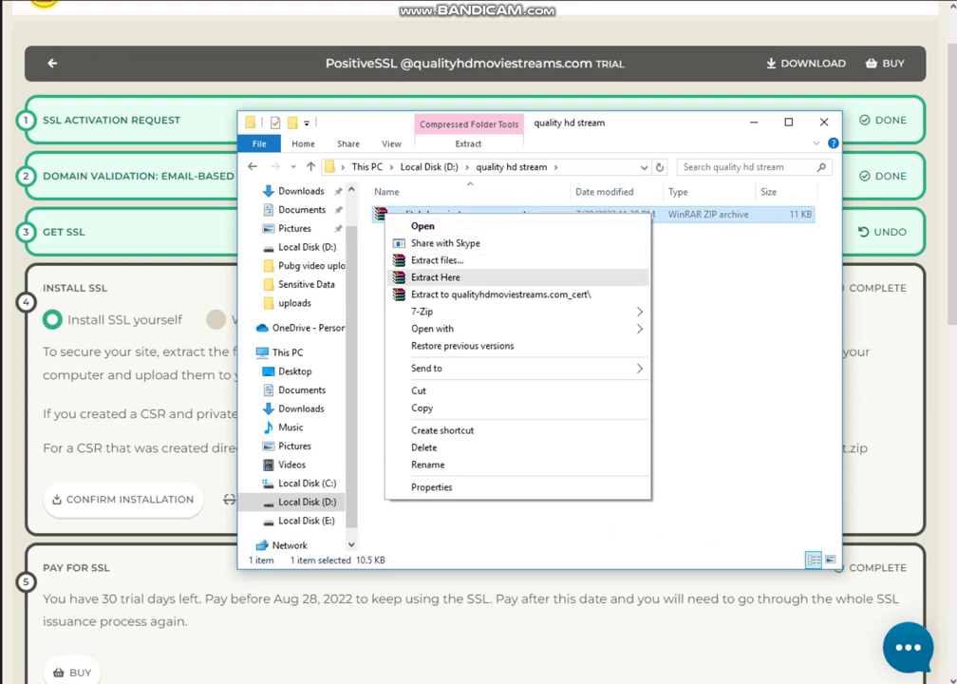
{"action": "left_click", "coordinate": [435, 276]}
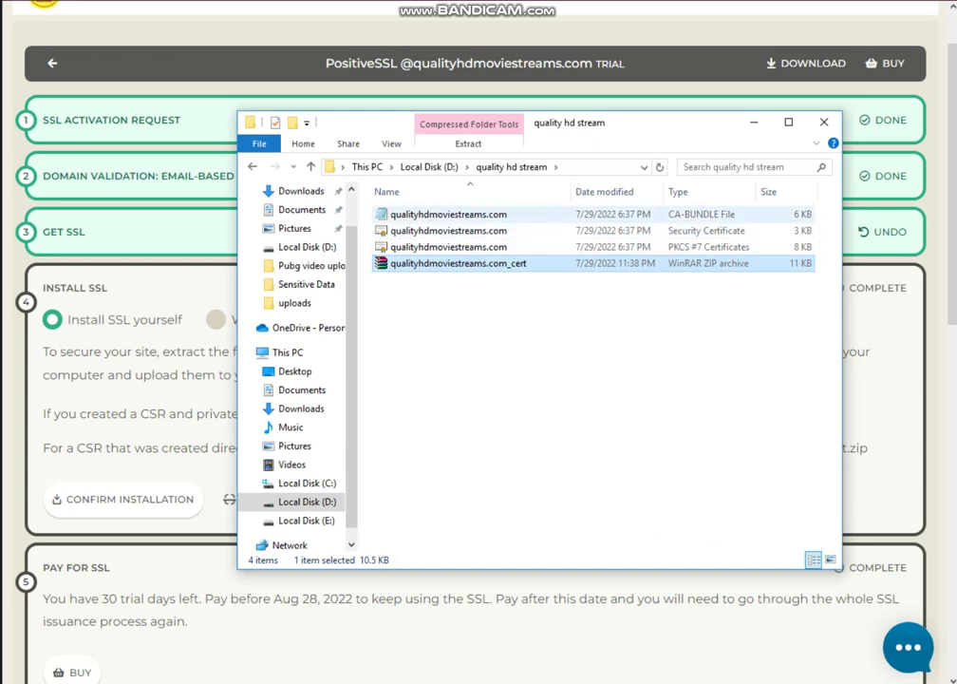
Open the CA-BUNDLE file in Notepad and select all its certificate text, undoing an accidental paste
{"action": "double_click", "coordinate": [449, 214]}
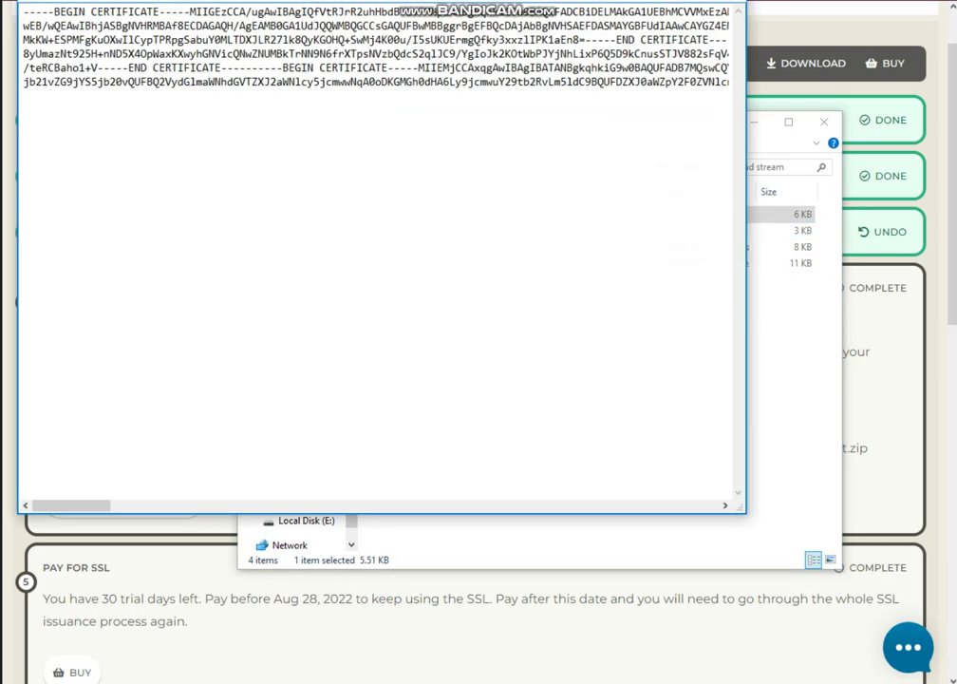
{"action": "key", "text": "ctrl+a"}
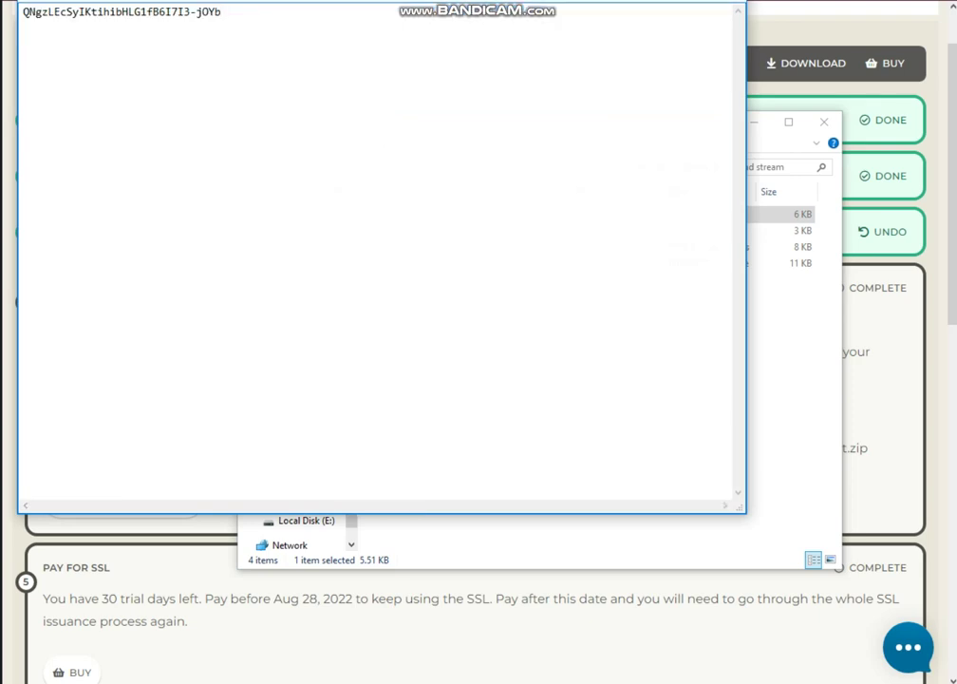
{"action": "key", "text": "ctrl+z"}
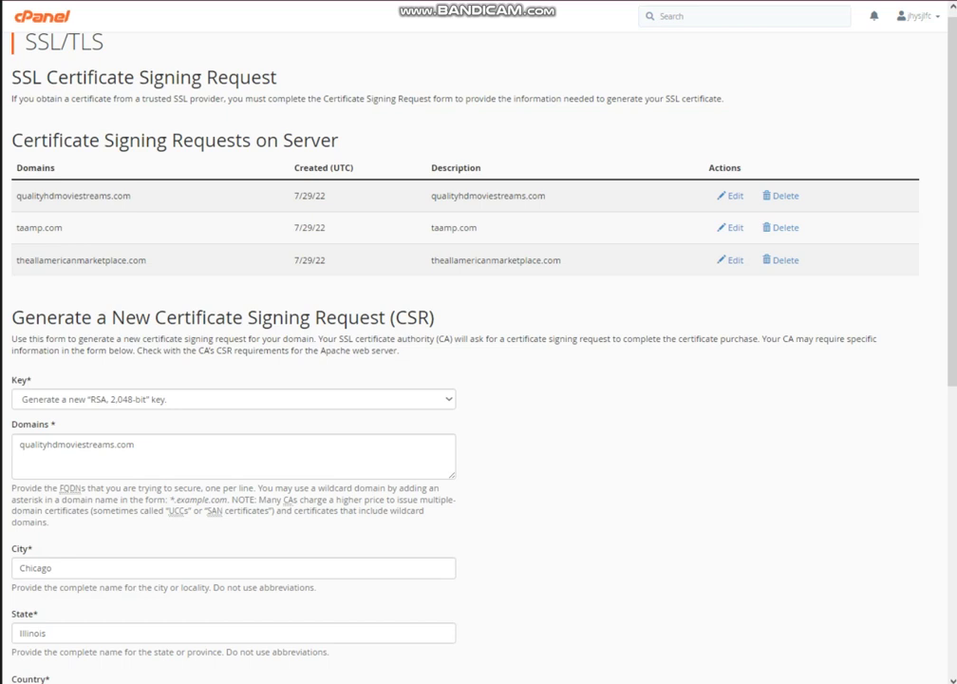
In cPanel SSL/TLS, open Manage SSL sites and choose qualityhdmoviestreams.com as the domain
{"action": "key", "text": "alt+Left"}
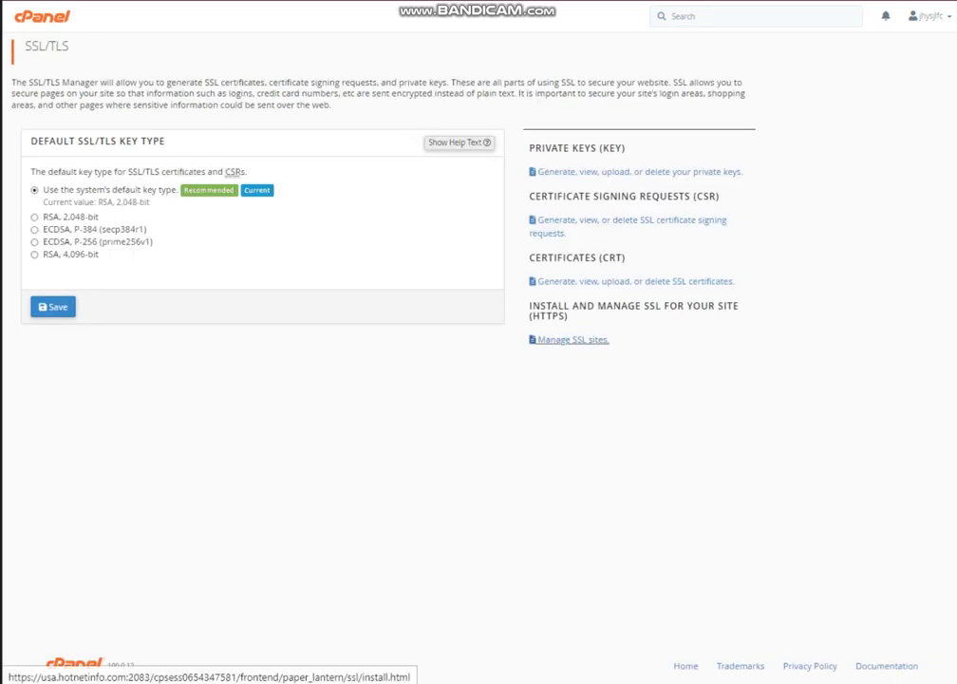
{"action": "left_click", "coordinate": [573, 339]}
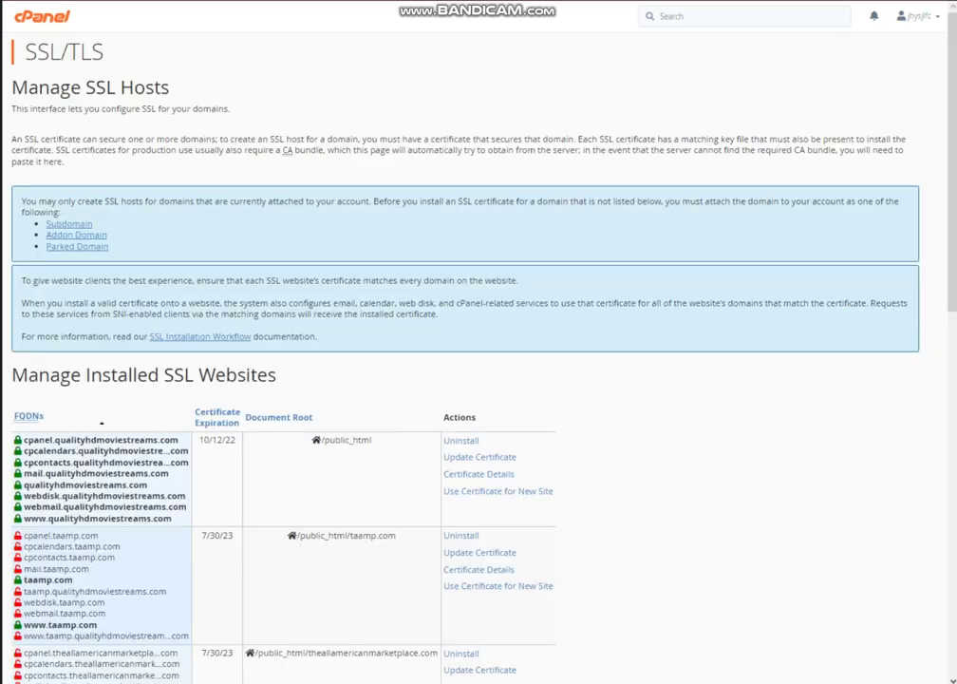
{"action": "scroll", "coordinate": [479, 380], "scroll_direction": "down", "scroll_amount": 6}
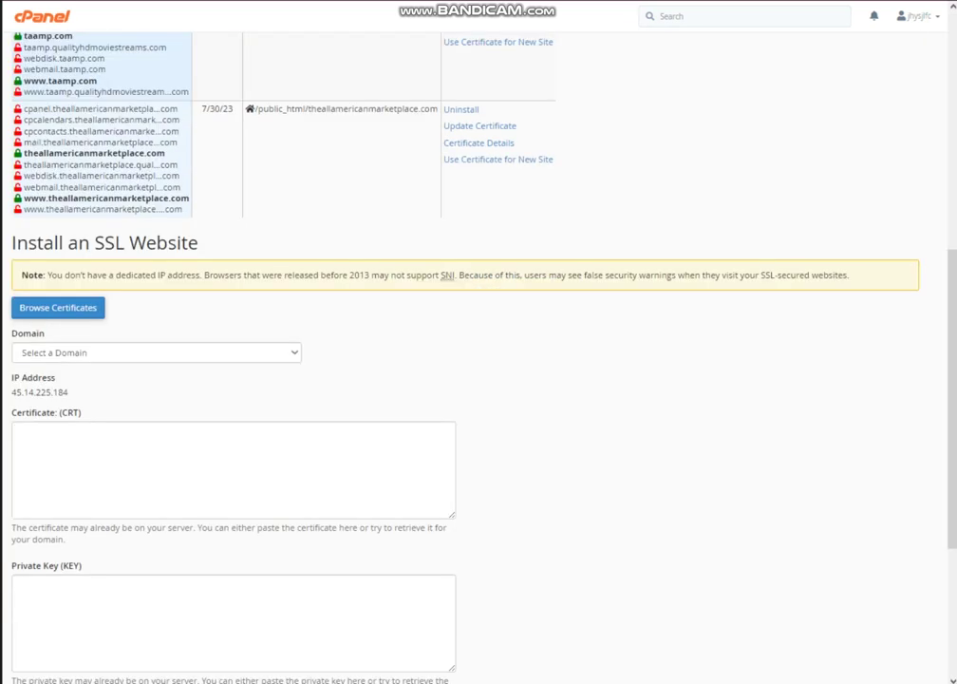
{"action": "left_click", "coordinate": [294, 352]}
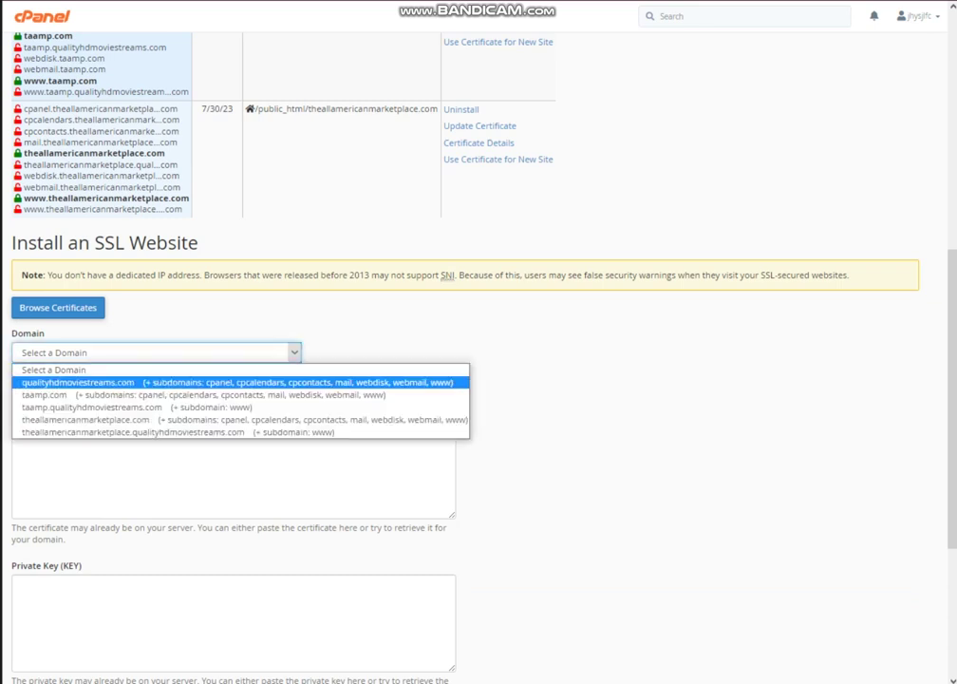
{"action": "left_click", "coordinate": [78, 381]}
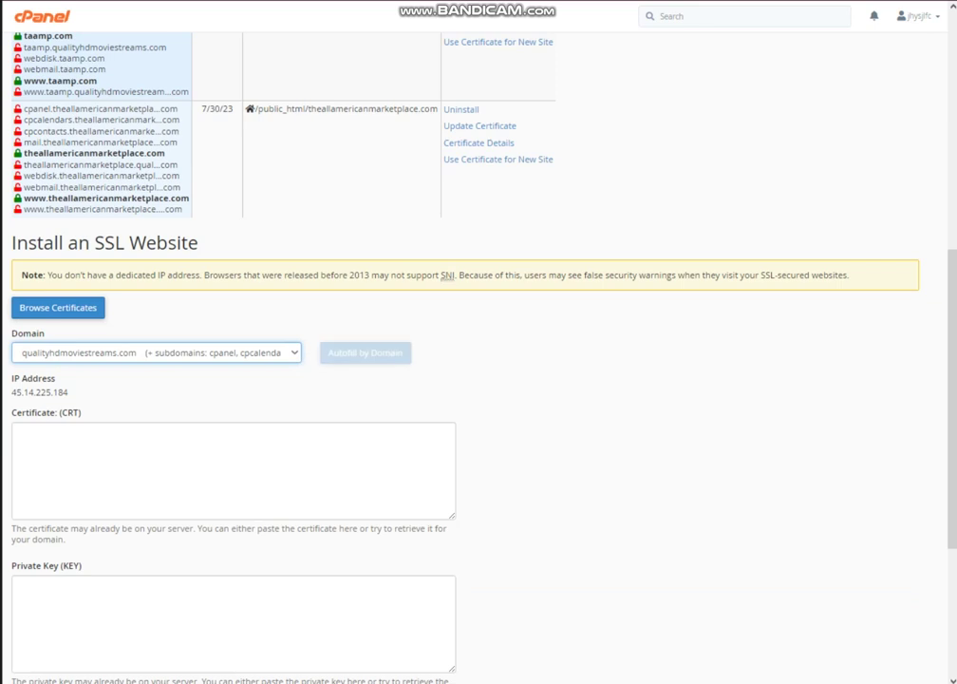
Paste the CA bundle certificate text into the CABUNDLE field and return to the Certificate field
{"action": "left_click", "coordinate": [20, 430]}
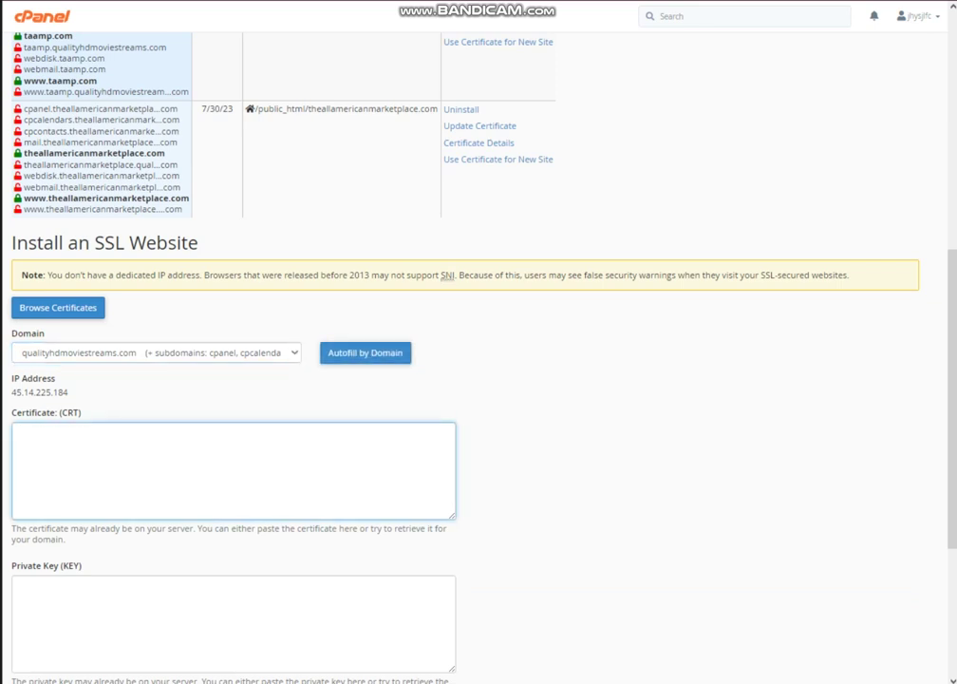
{"action": "scroll", "coordinate": [475, 380], "scroll_direction": "down", "scroll_amount": 2}
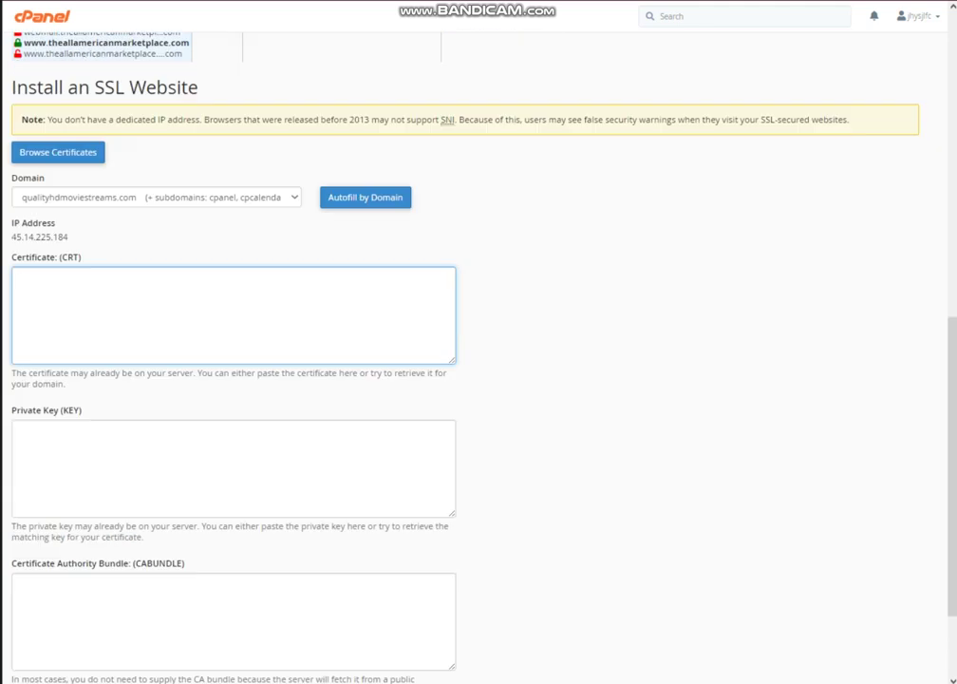
{"action": "scroll", "coordinate": [475, 380], "scroll_direction": "down", "scroll_amount": 2}
{"action": "left_click", "coordinate": [20, 446]}
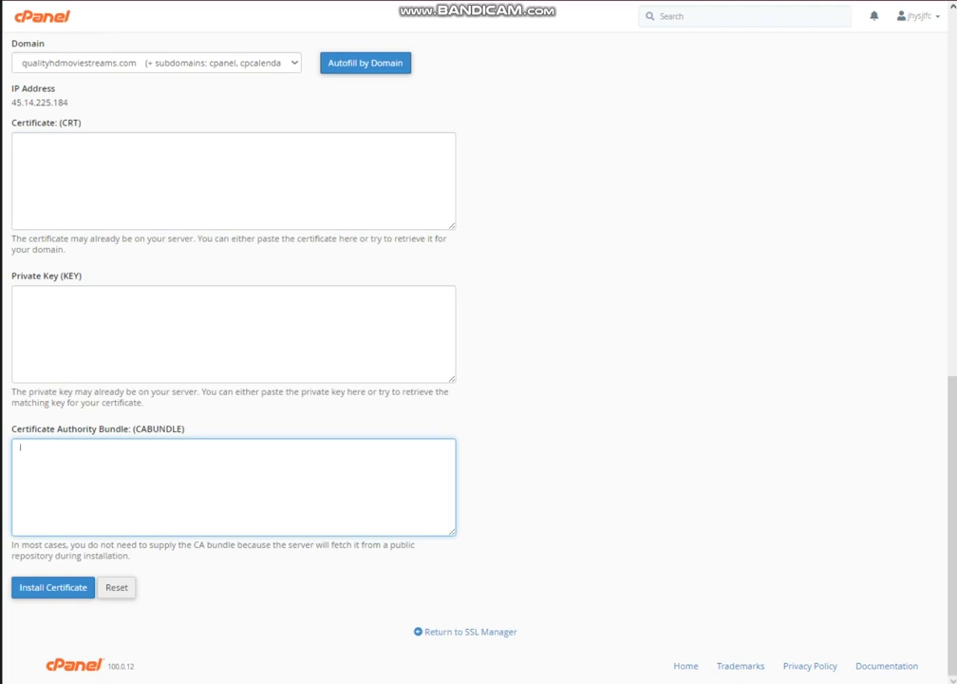
{"action": "key", "text": "ctrl+v"}
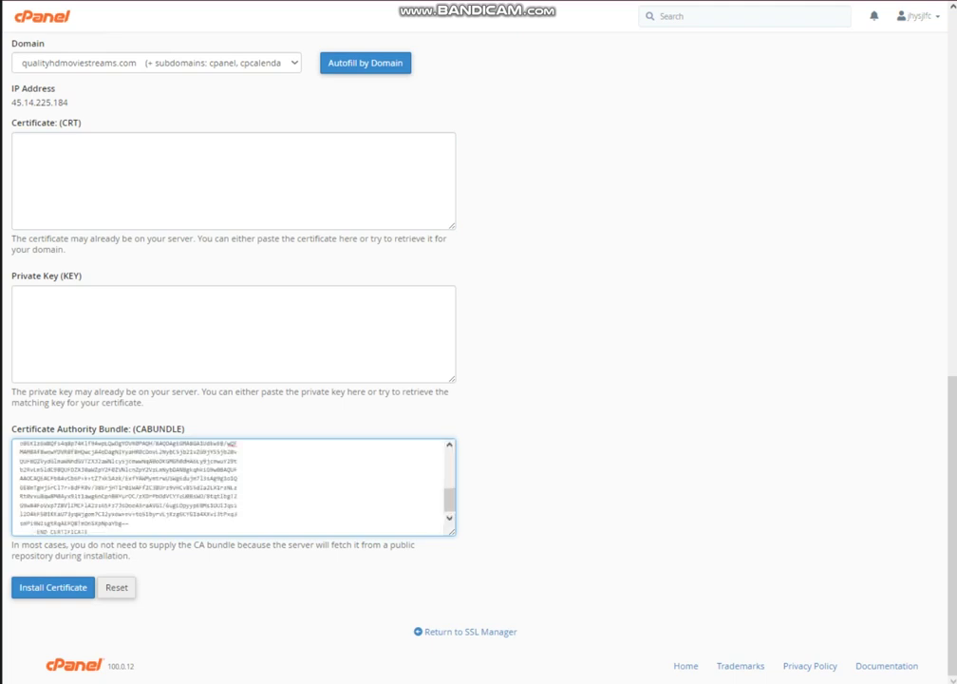
{"action": "scroll", "coordinate": [284, 380], "scroll_direction": "up", "scroll_amount": 1}
{"action": "left_click", "coordinate": [20, 218]}
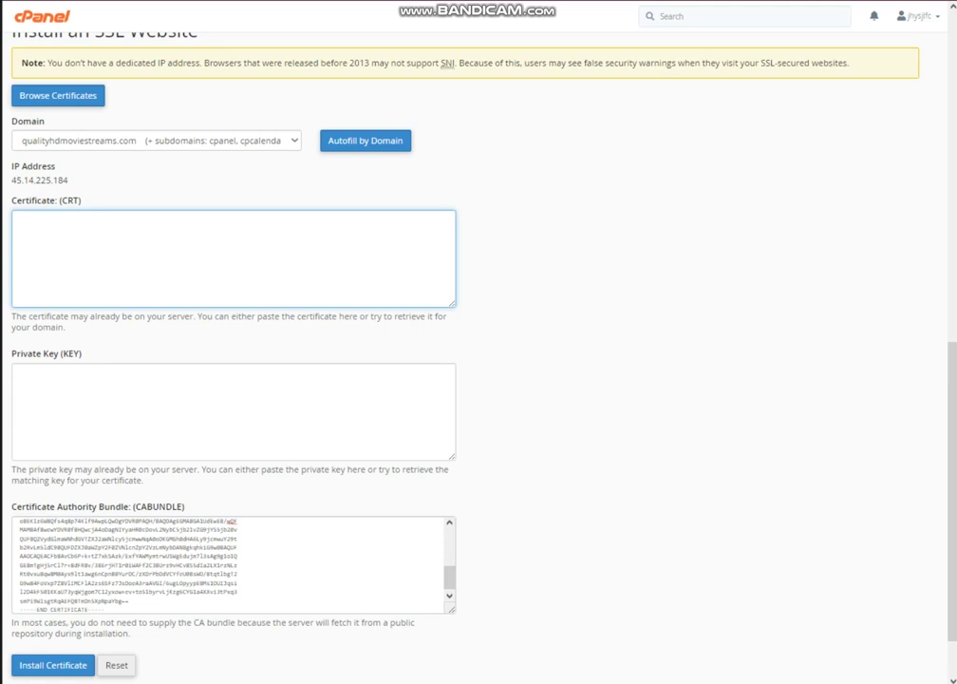
Open qualityhdmoviestreams.com.crt in Notepad and select all its certificate text
{"action": "left_click", "coordinate": [391, 617]}
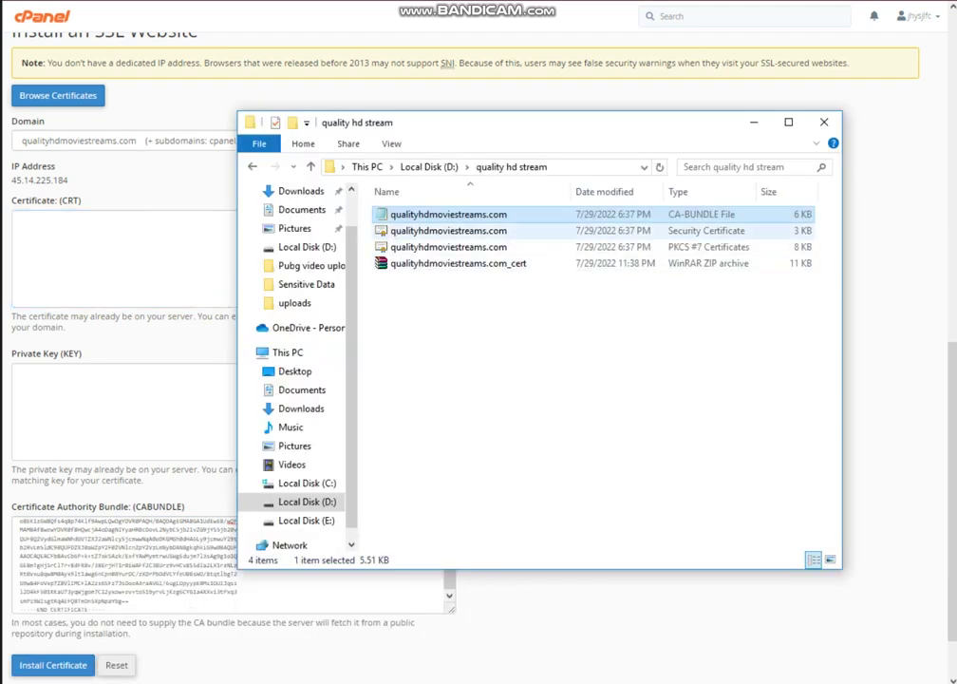
{"action": "left_click", "coordinate": [385, 231]}
{"action": "right_click", "coordinate": [384, 231]}
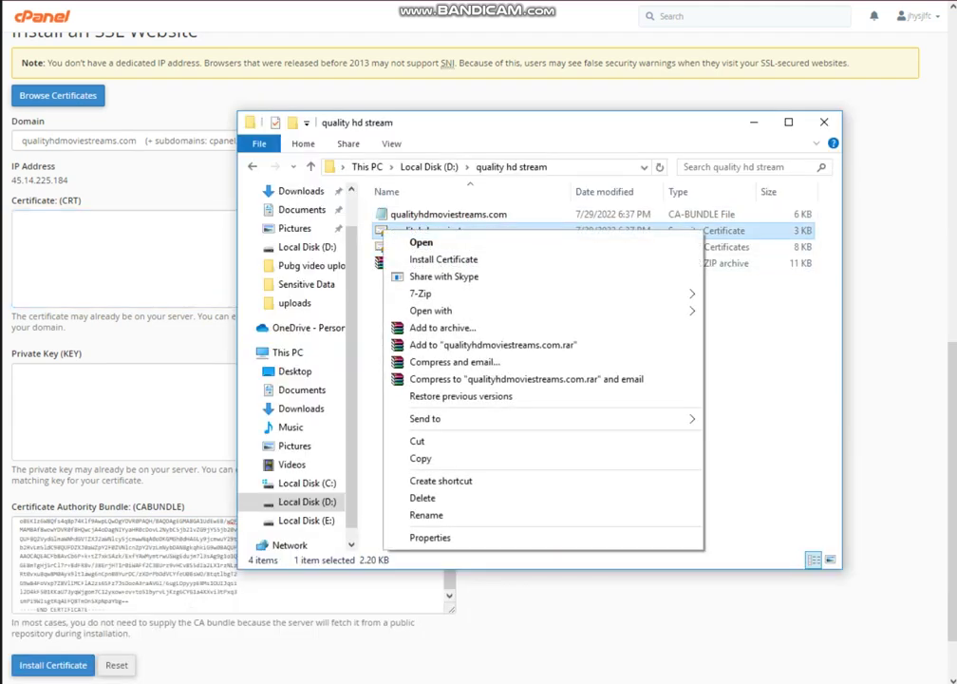
{"action": "mouse_move", "coordinate": [532, 310]}
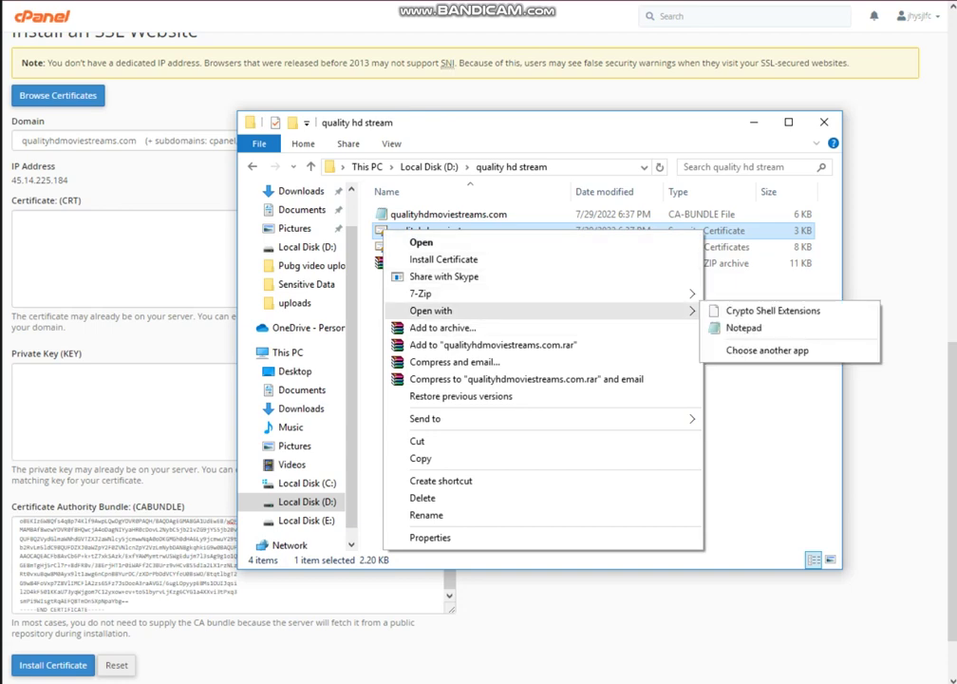
{"action": "left_click", "coordinate": [750, 326]}
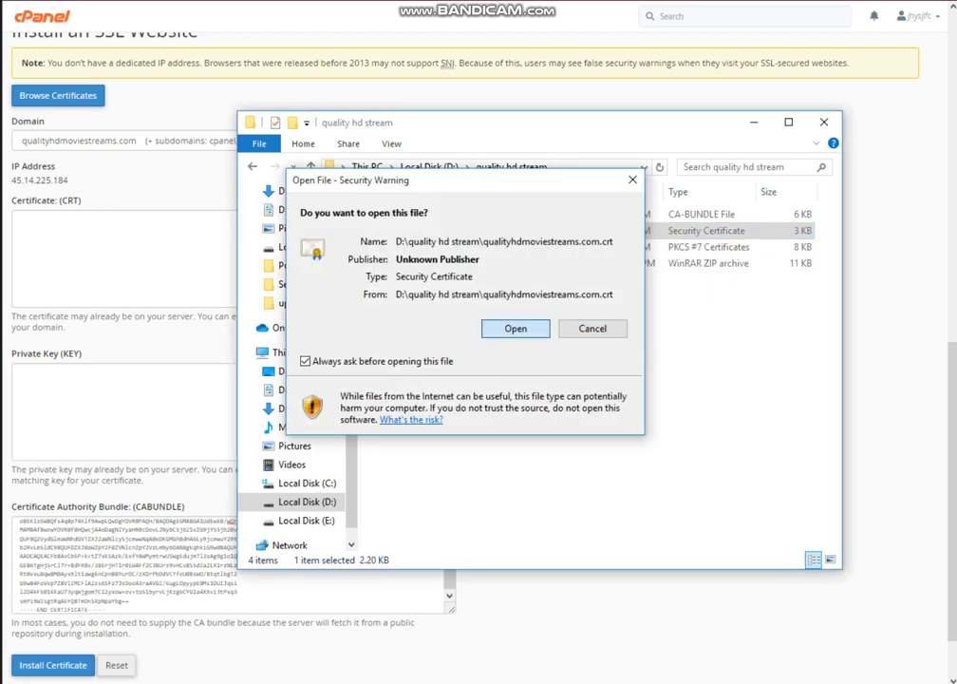
{"action": "left_click", "coordinate": [513, 327]}
{"action": "key", "text": "ctrl+a"}
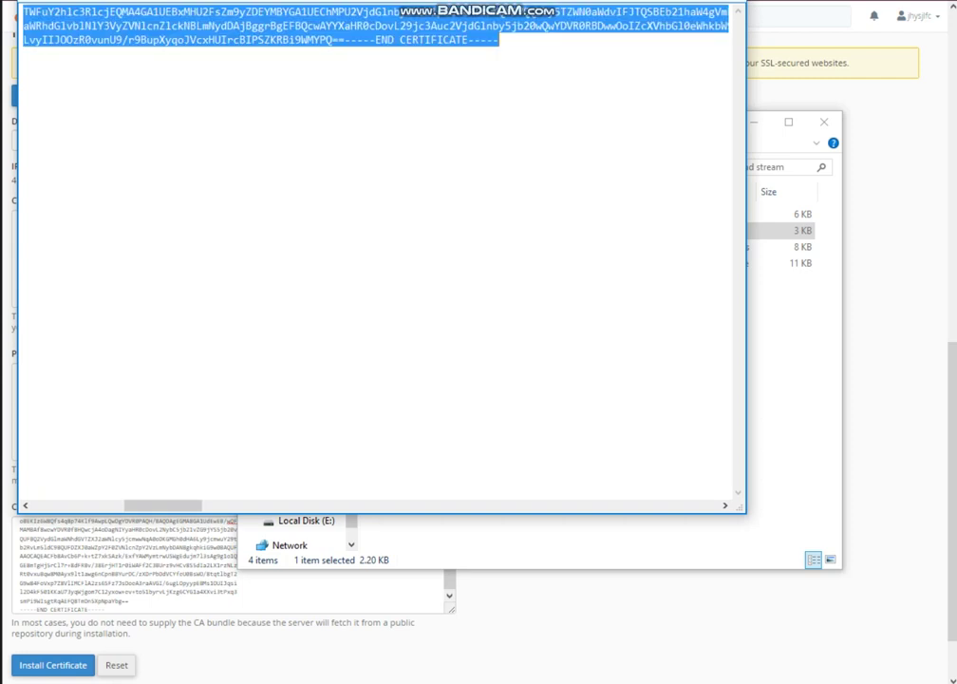
Paste the certificate as plain text into cPanel's Certificate (CRT) field
{"action": "key", "text": "alt+Tab"}
{"action": "right_click", "coordinate": [167, 245]}
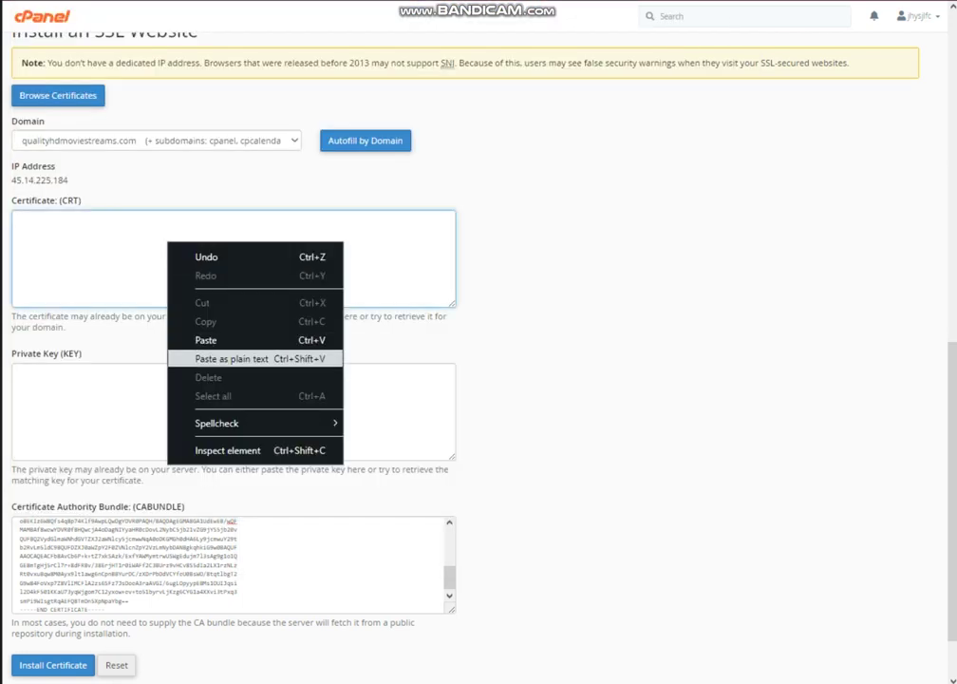
{"action": "left_click", "coordinate": [218, 359]}
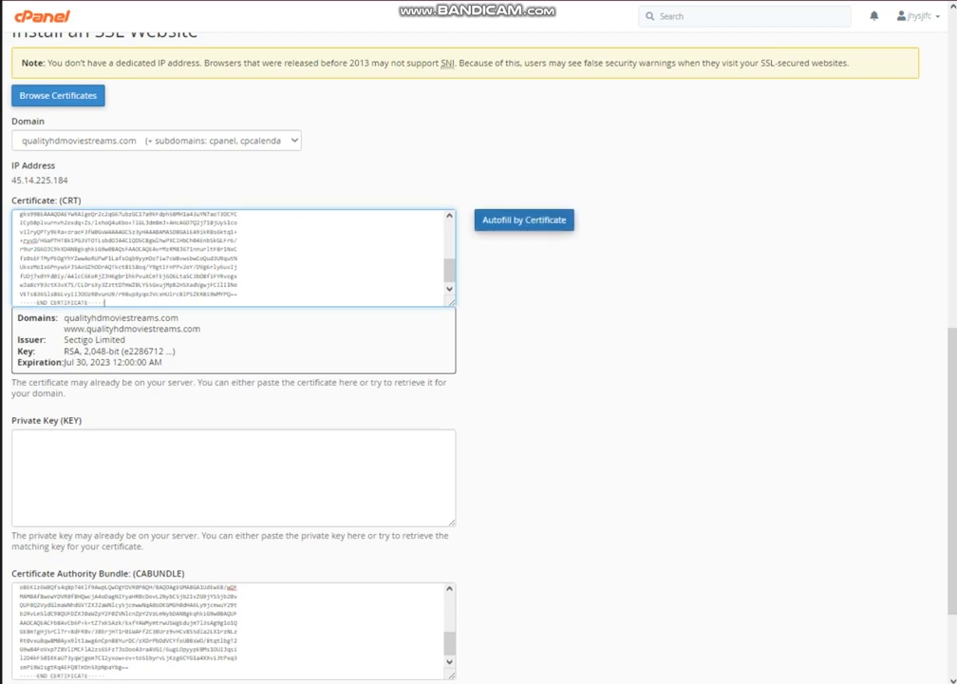
Autofill the remaining fields from the certificate, install it for qualityhdmoviestreams.com, and dismiss the success message
{"action": "left_click", "coordinate": [524, 220]}
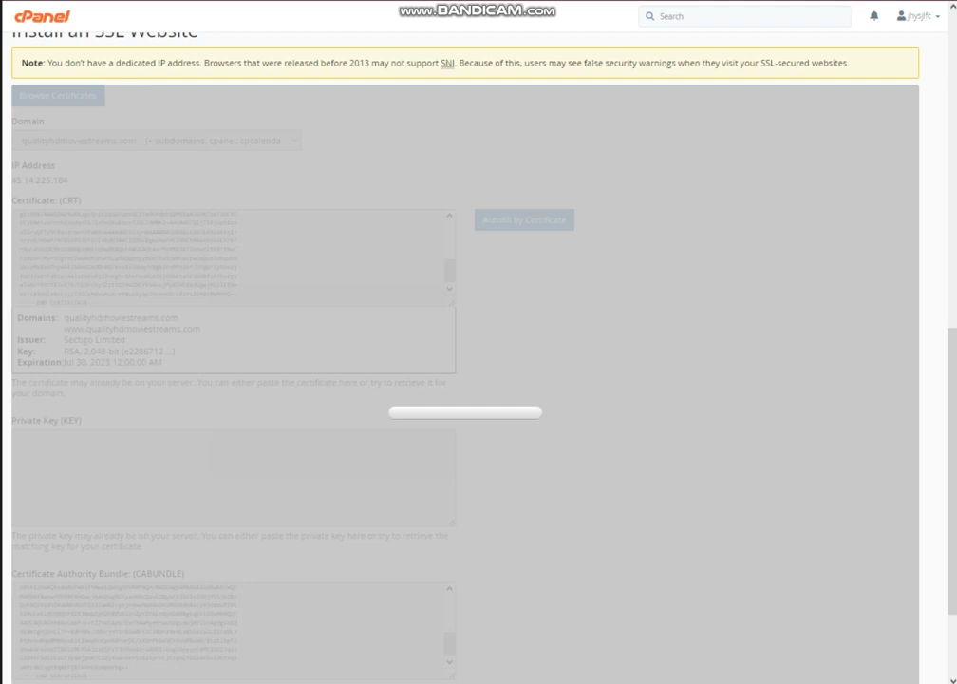
{"action": "scroll", "coordinate": [466, 342], "scroll_direction": "down", "scroll_amount": 1}
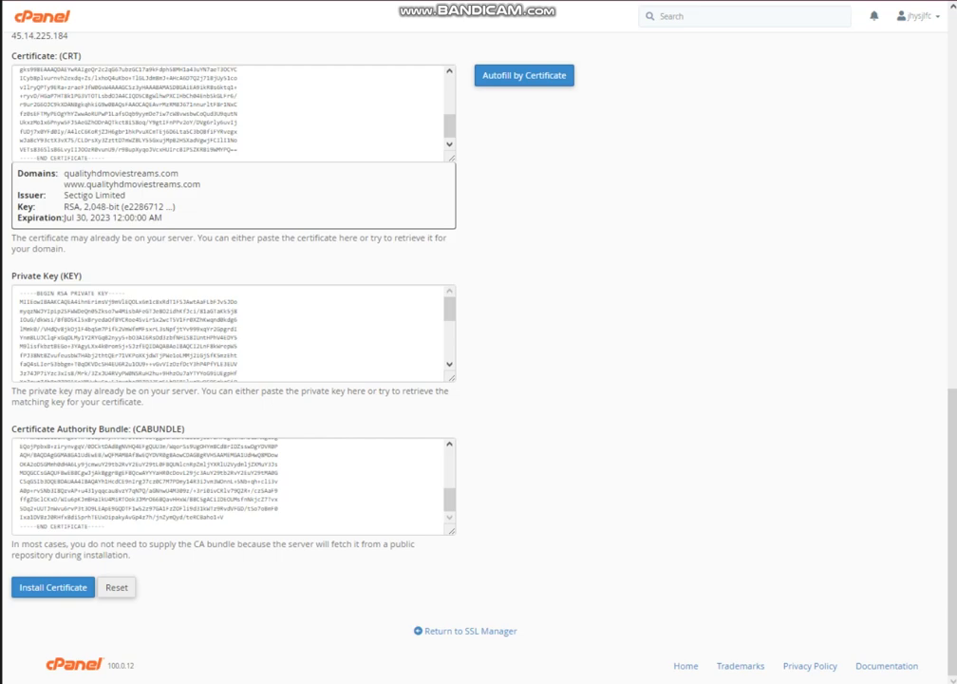
{"action": "left_click", "coordinate": [53, 587]}
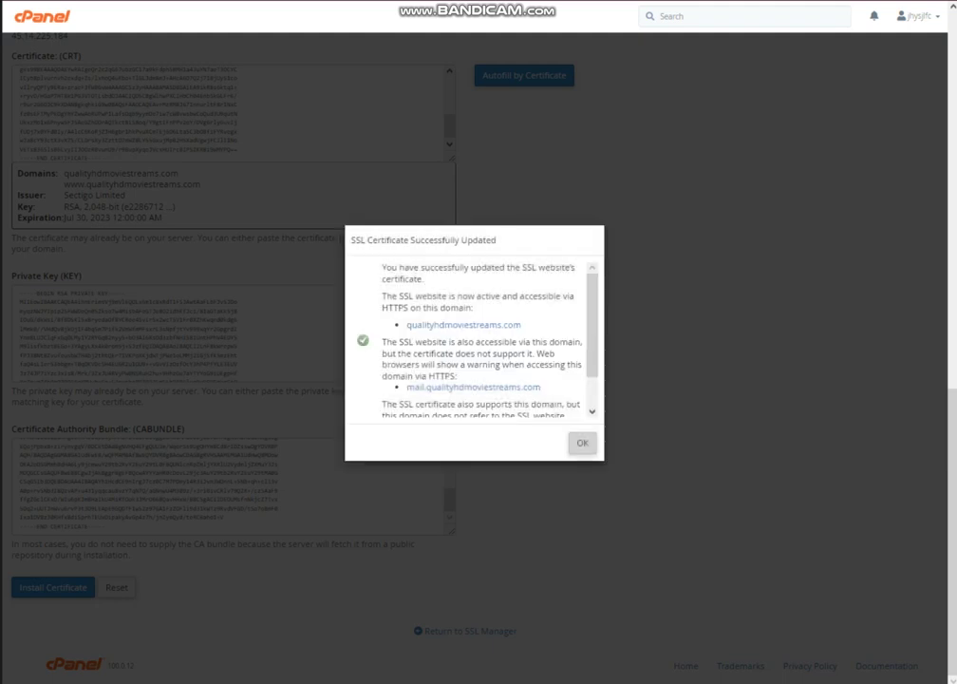
{"action": "key", "text": "Return"}
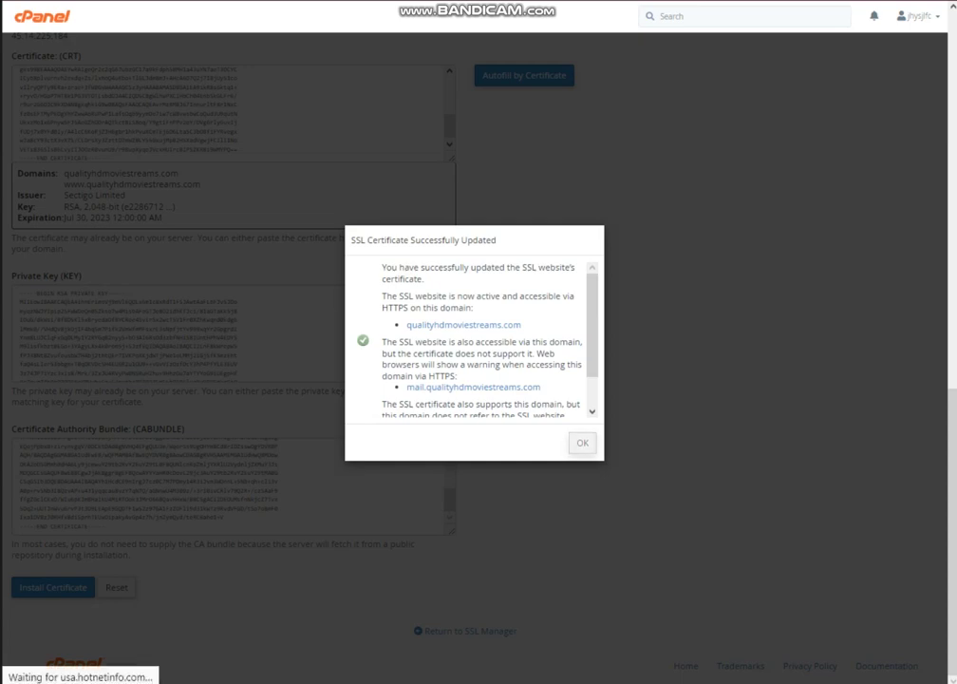